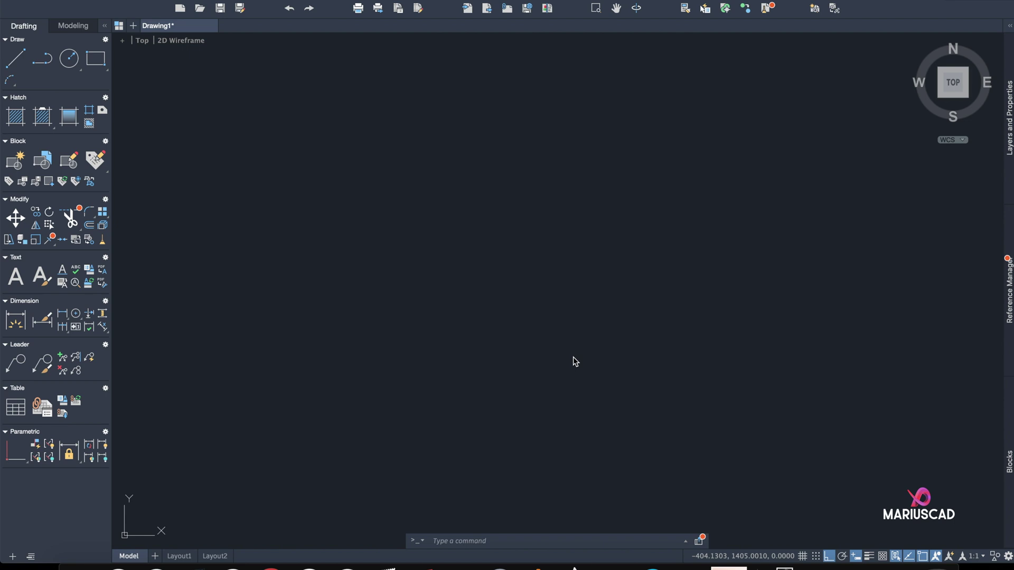
Change the -INSERT command's alias to -PATATO in the alias editor and apply it.
middle_drag(314, 221, 382, 227)
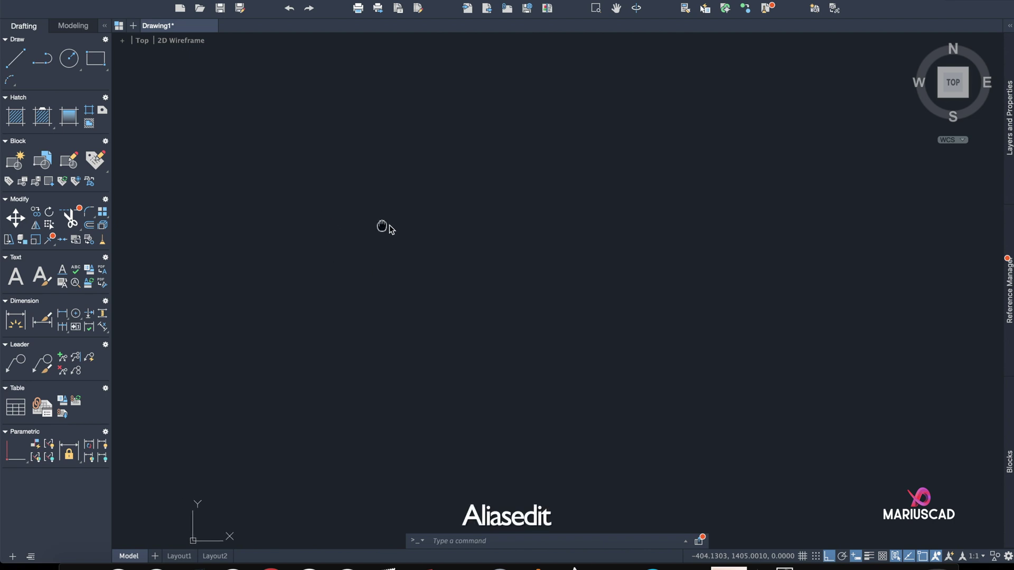
click(375, 216)
click(127, 108)
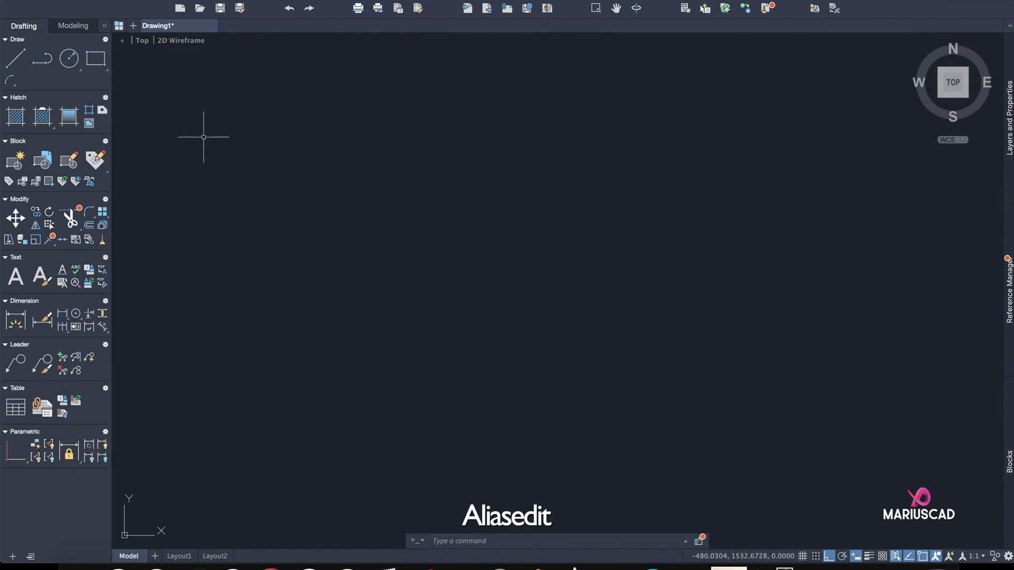
text(ali)
key(Return)
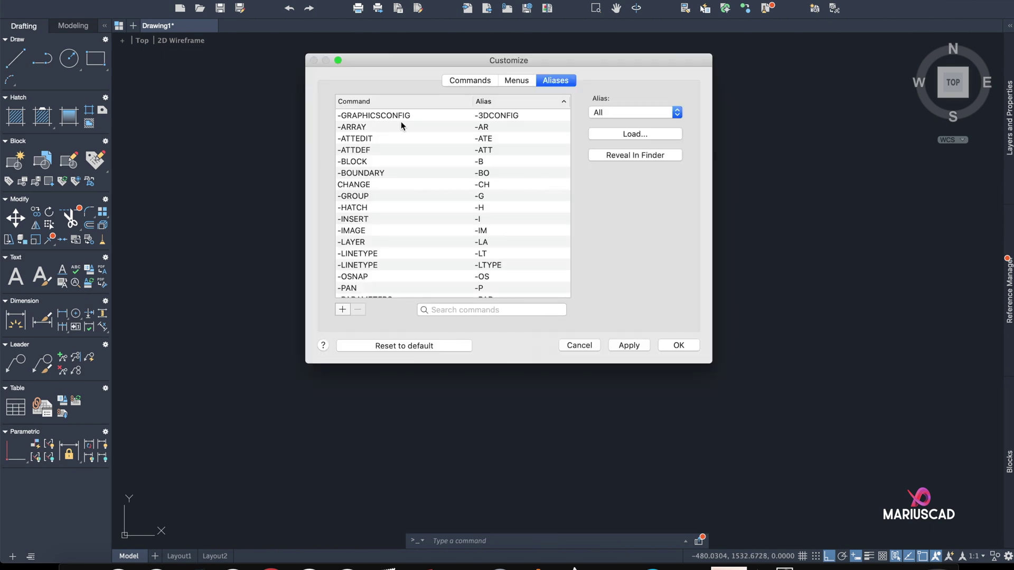
scroll(431, 159, down, 3)
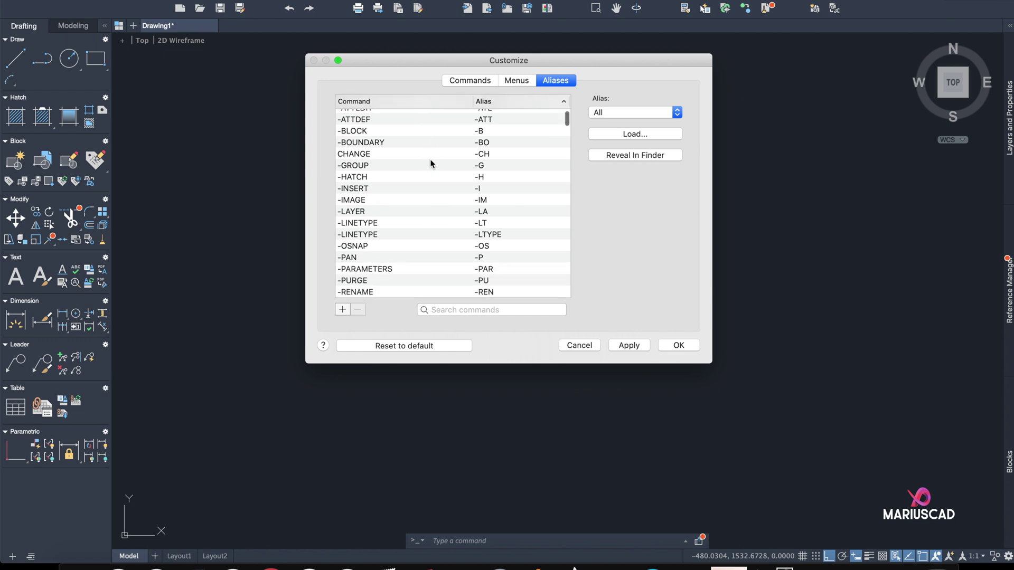
scroll(430, 164, down, 2)
scroll(430, 163, down, 5)
scroll(430, 163, down, 2)
scroll(484, 184, up, 2)
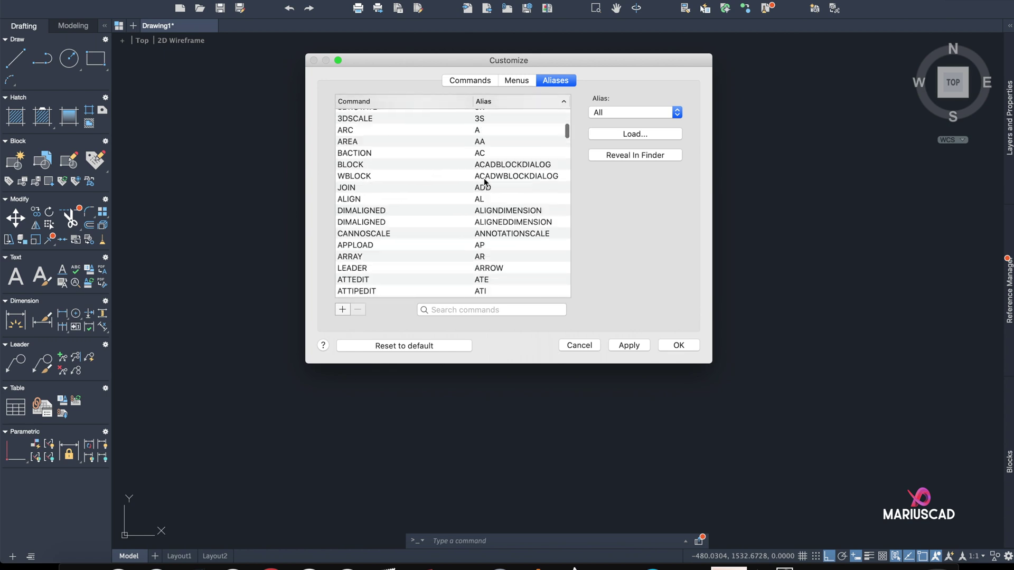
scroll(485, 183, up, 2)
scroll(481, 184, up, 5)
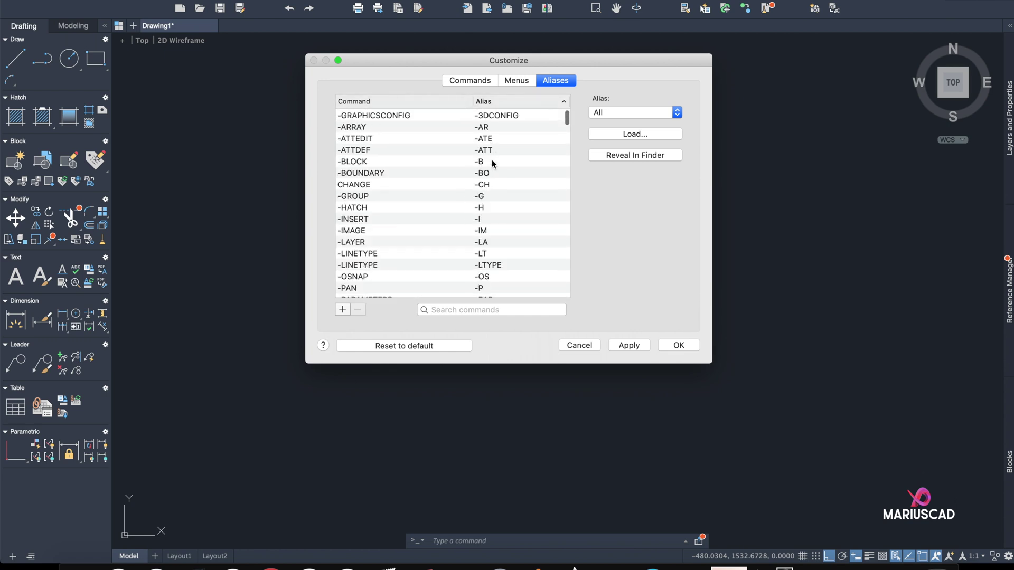
click(482, 219)
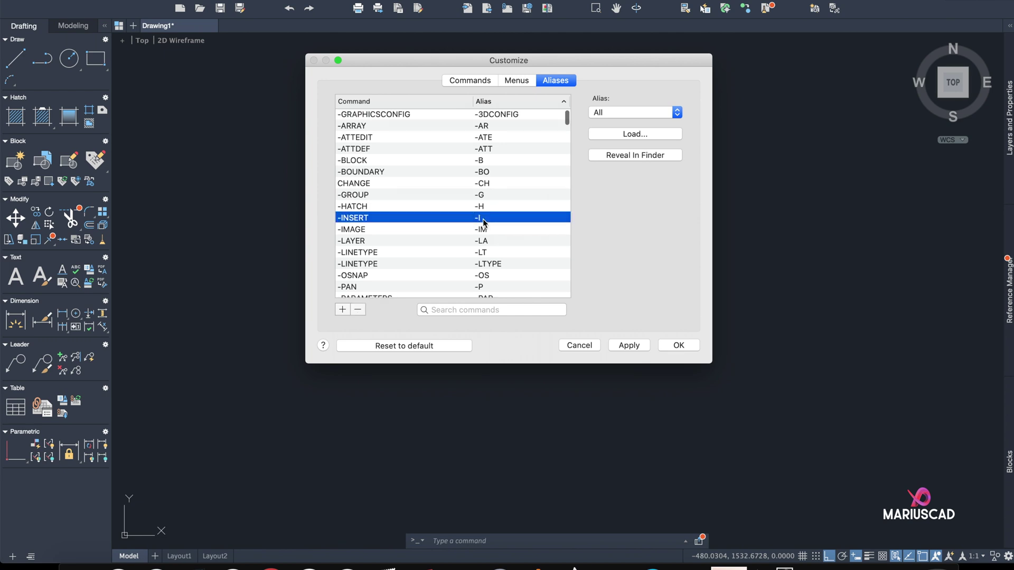
click(478, 219)
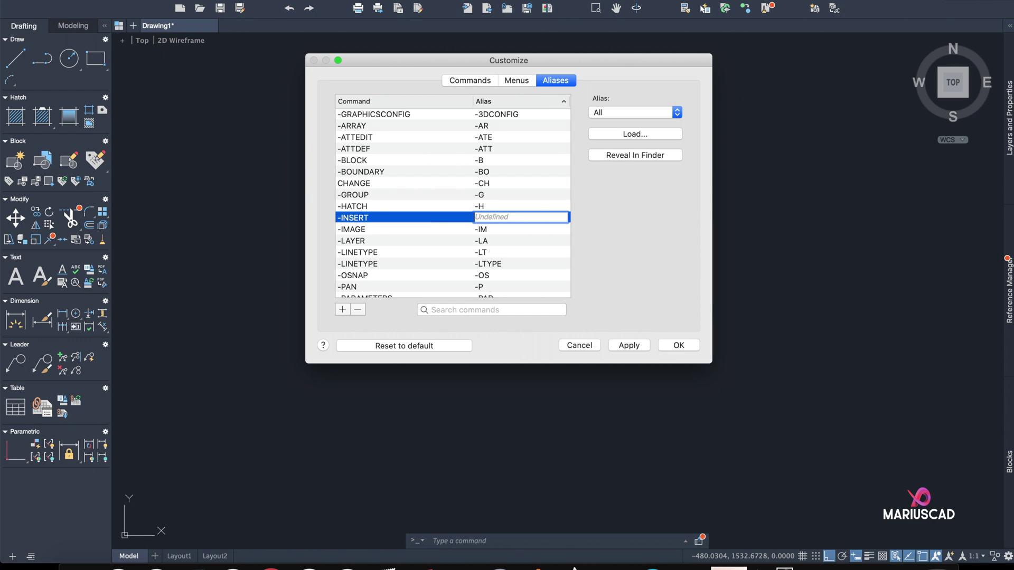
text(-PATATO)
key(Return)
click(643, 347)
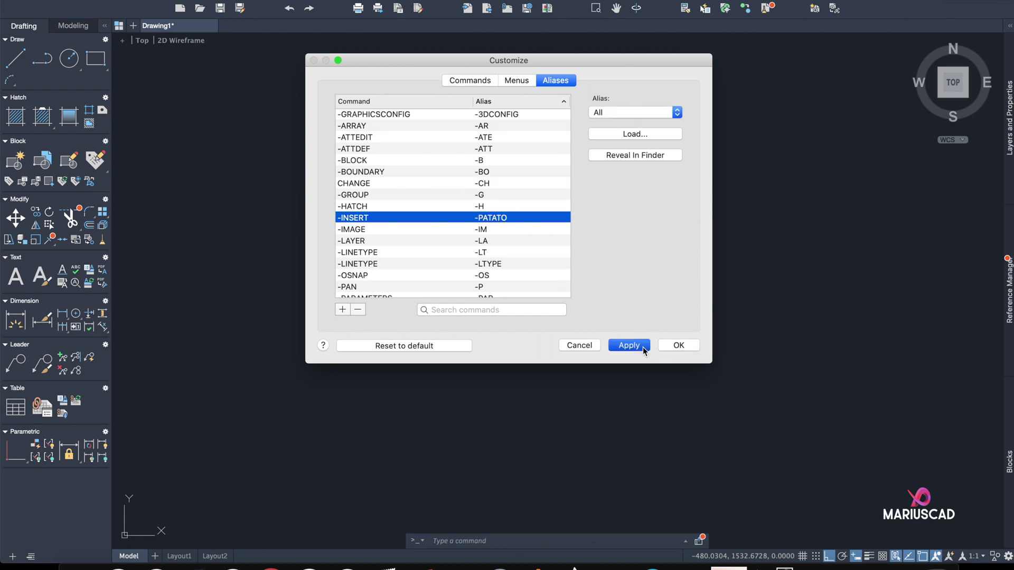
click(585, 347)
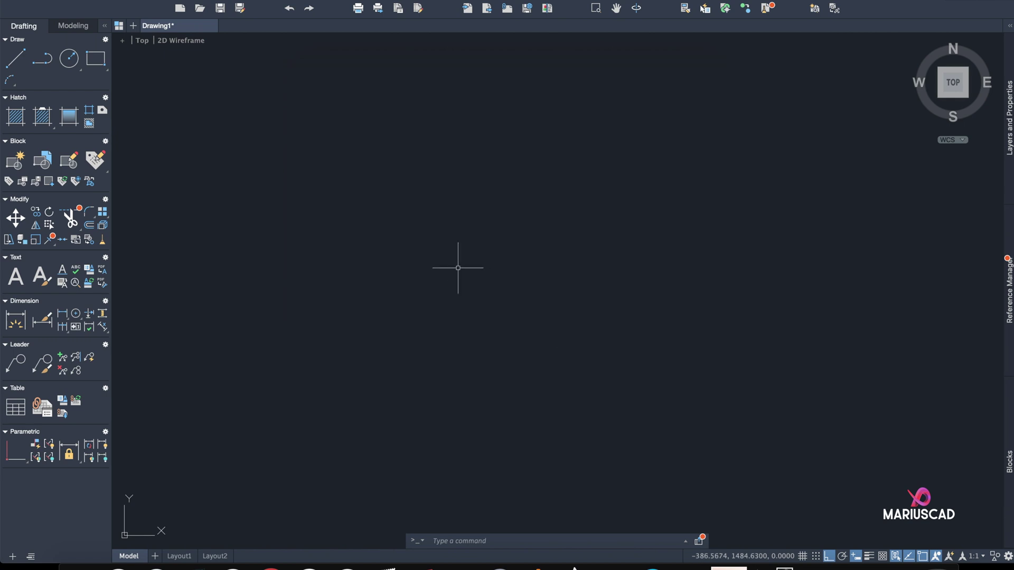
text(patato)
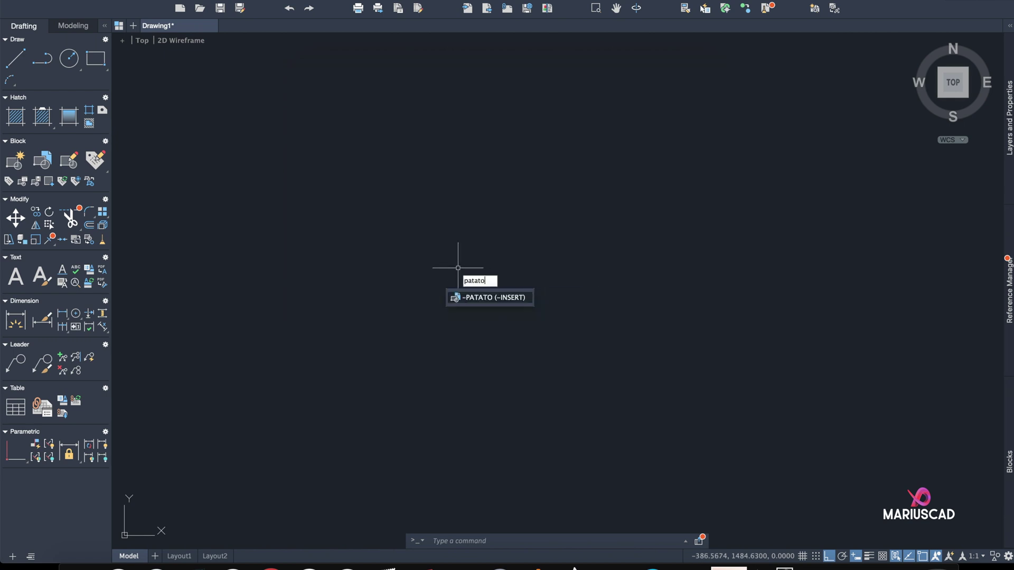
click(501, 299)
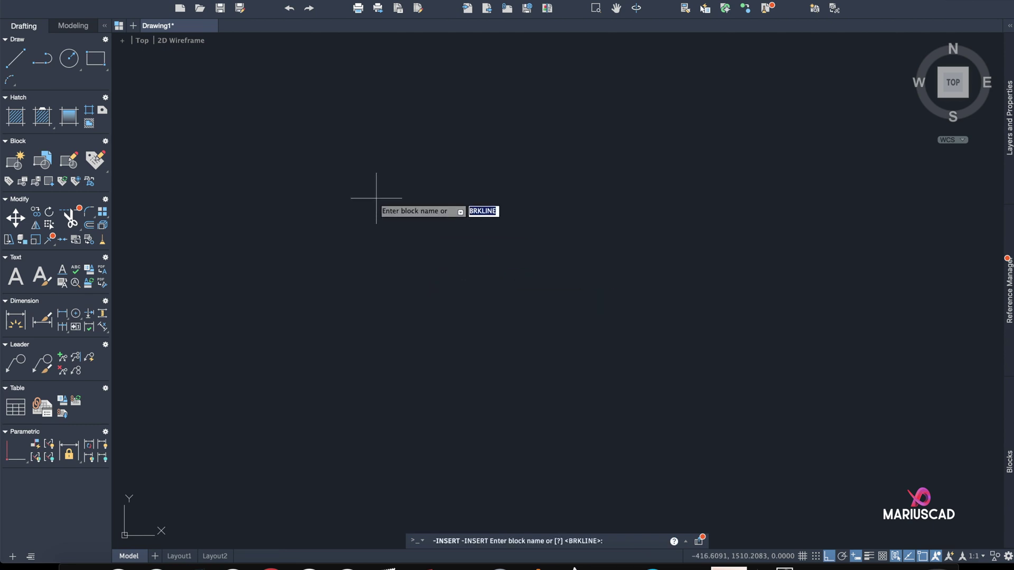
key(Escape)
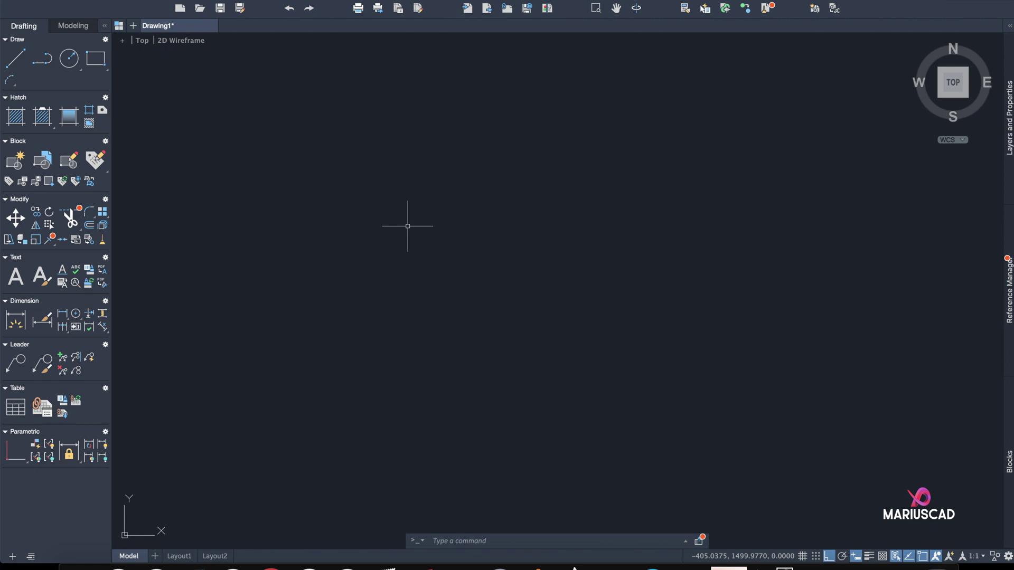
Draw a horizontal line across the top and query its left endpoint's coordinates with ID.
click(15, 59)
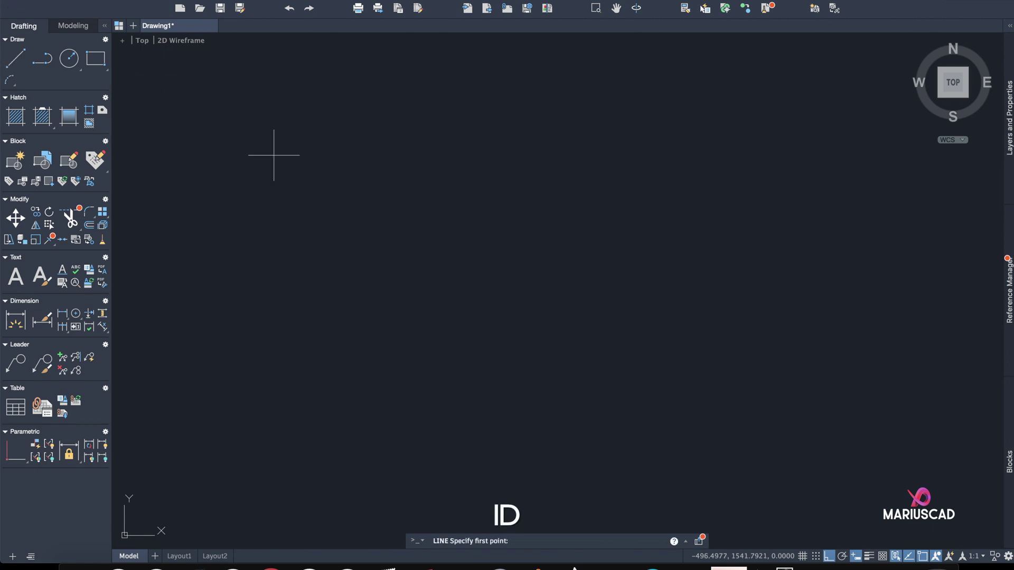
click(342, 179)
click(623, 179)
key(Escape)
text(i)
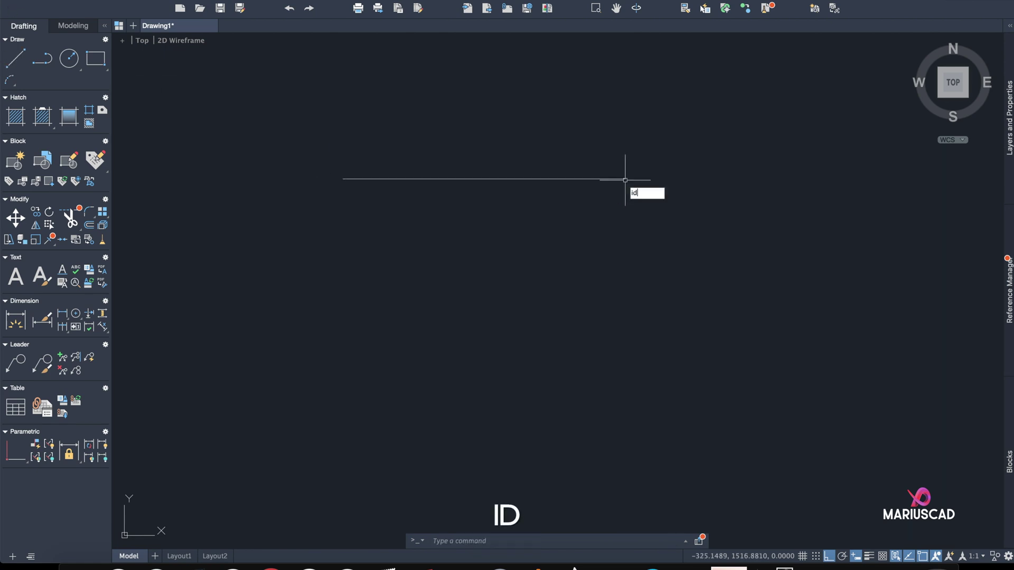
text(d)
key(Return)
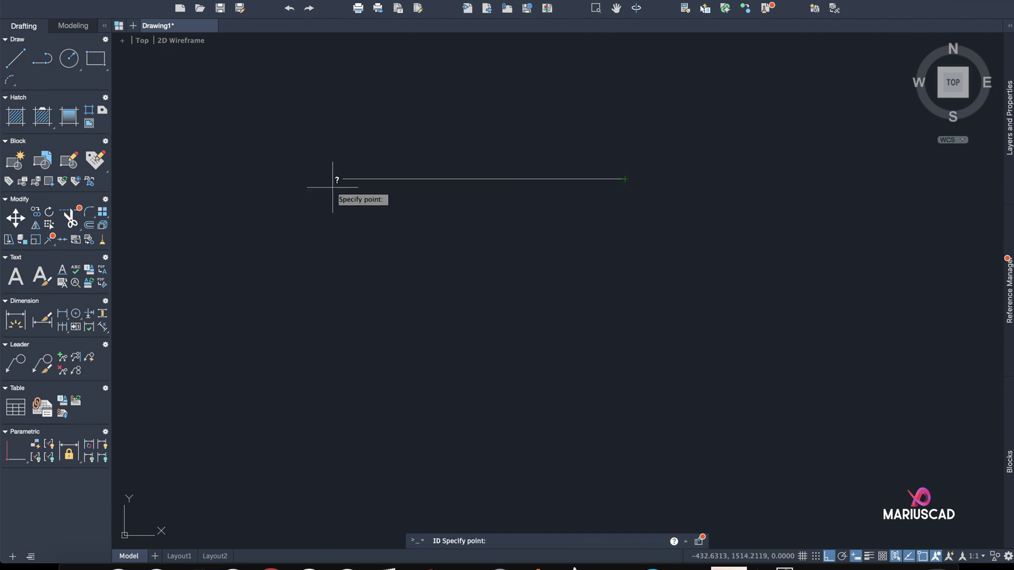
click(342, 179)
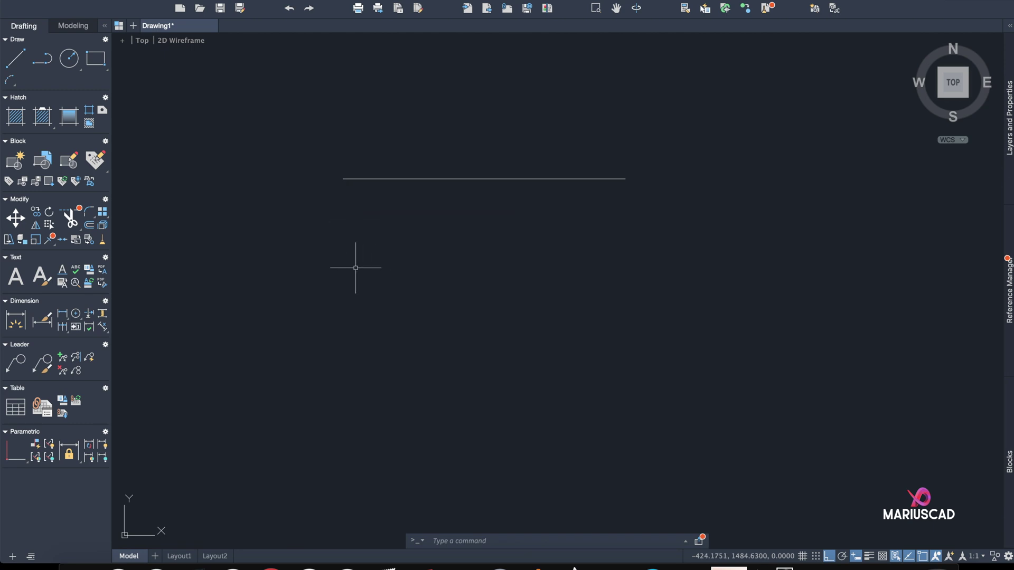
Draw a rectangle below the horizontal line.
click(94, 60)
click(276, 242)
click(528, 439)
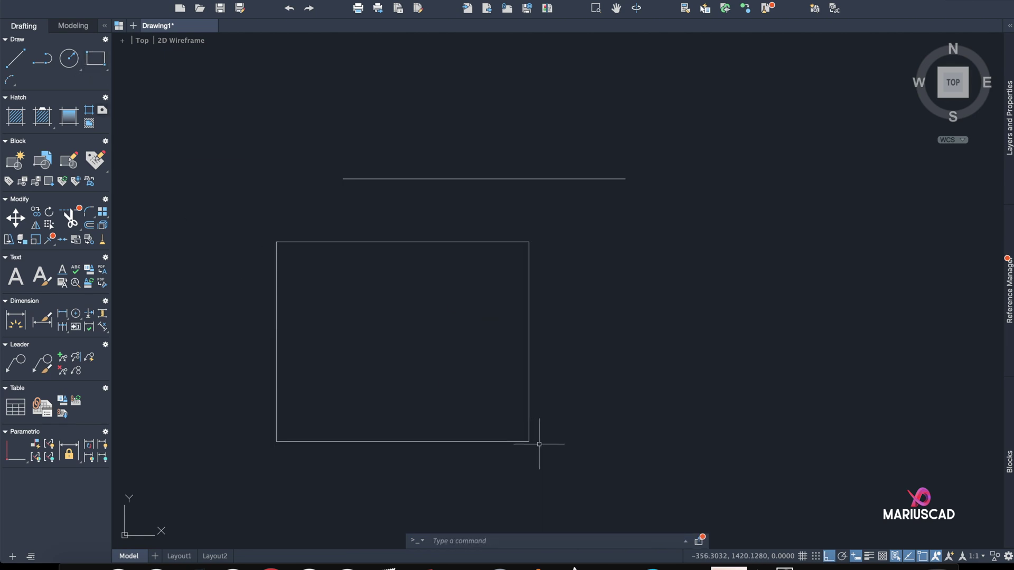
mouse_move(539, 437)
middle_down()
mouse_move(623, 214)
mouse_move(608, 308)
middle_up()
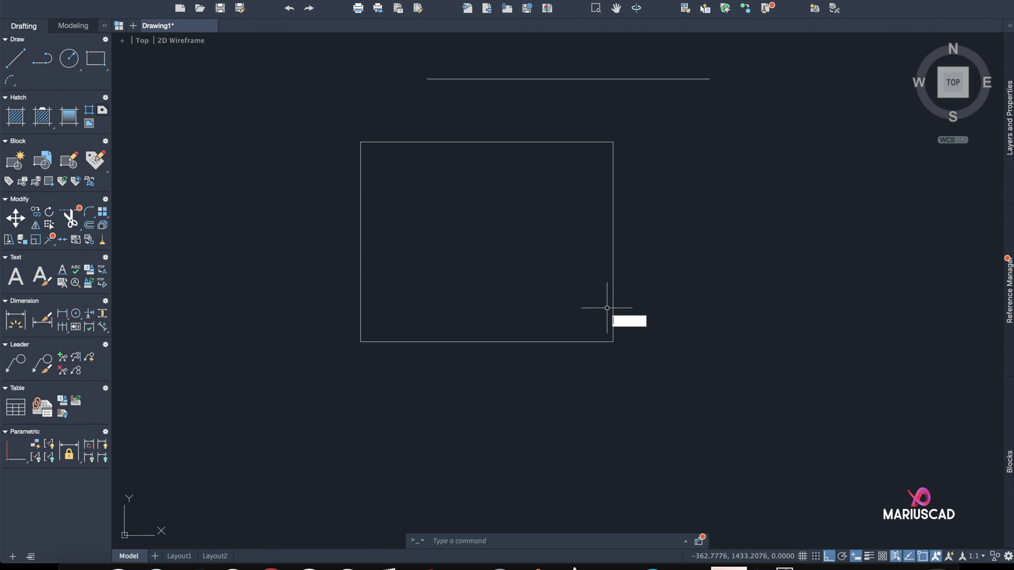
text(meas)
Measure the rectangle's area from its four corners: 6811.0719, perimeter 332.3884.
key(Down)
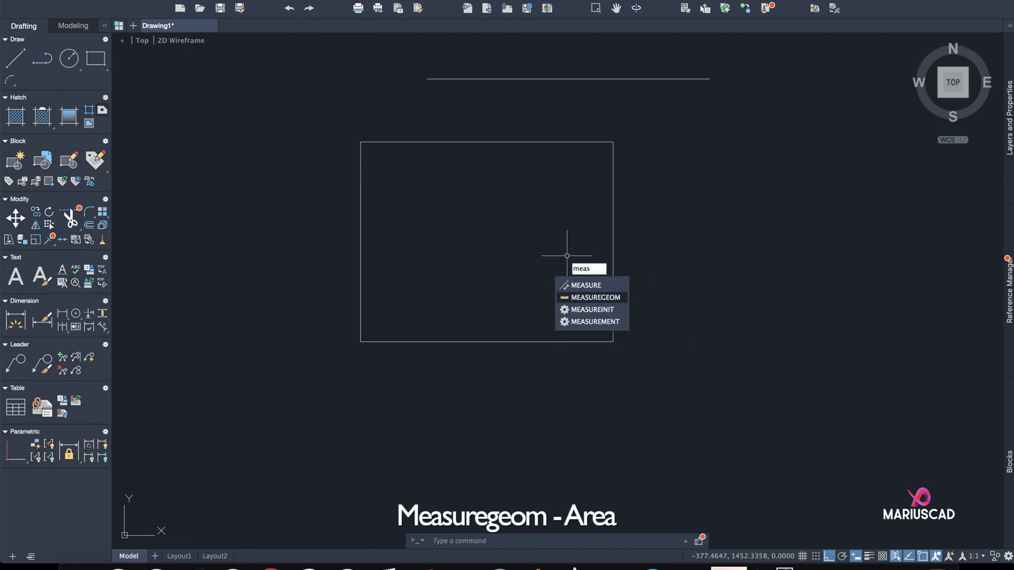
key(Return)
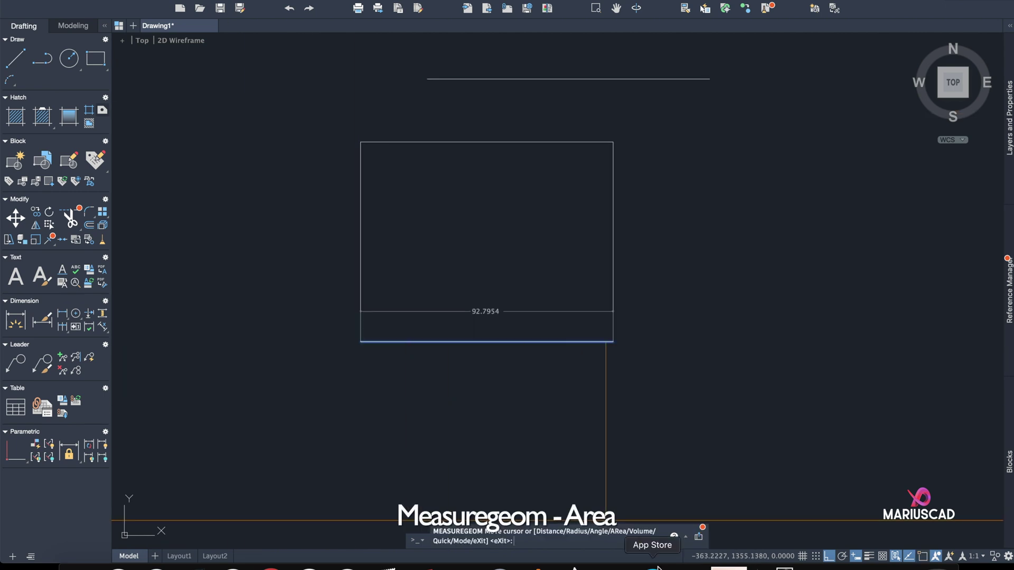
text(ar)
key(Return)
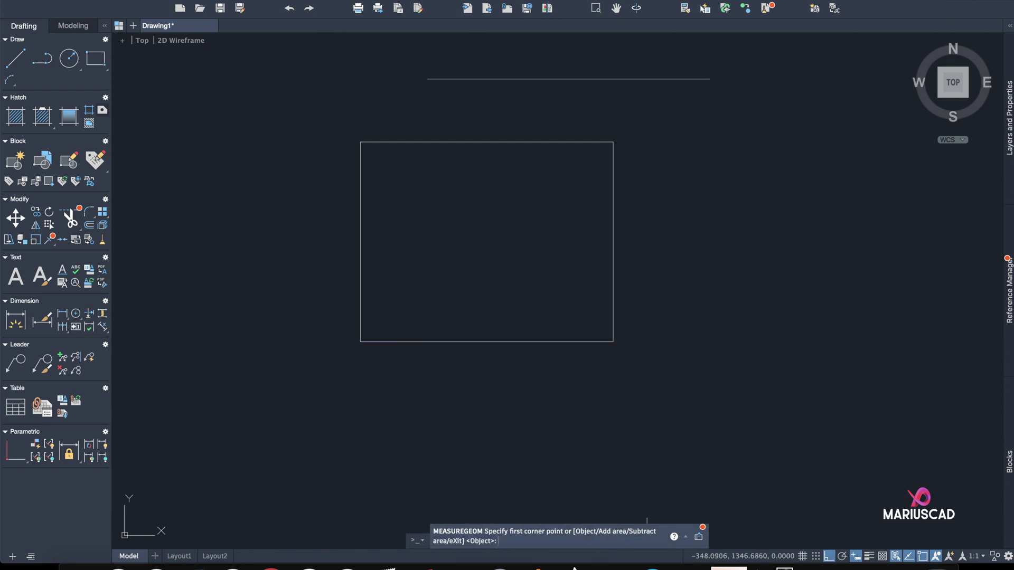
click(361, 142)
click(360, 341)
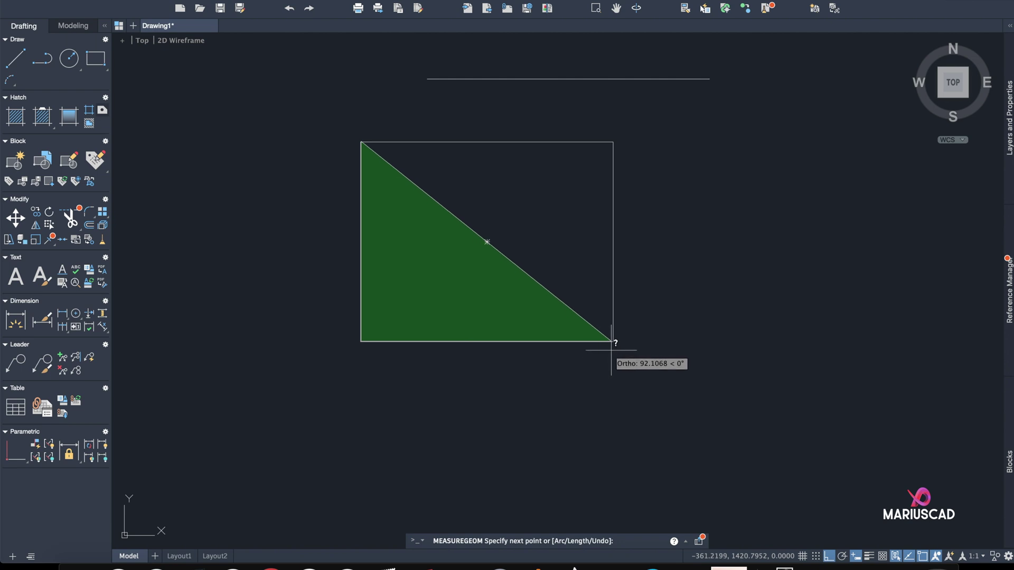
click(612, 341)
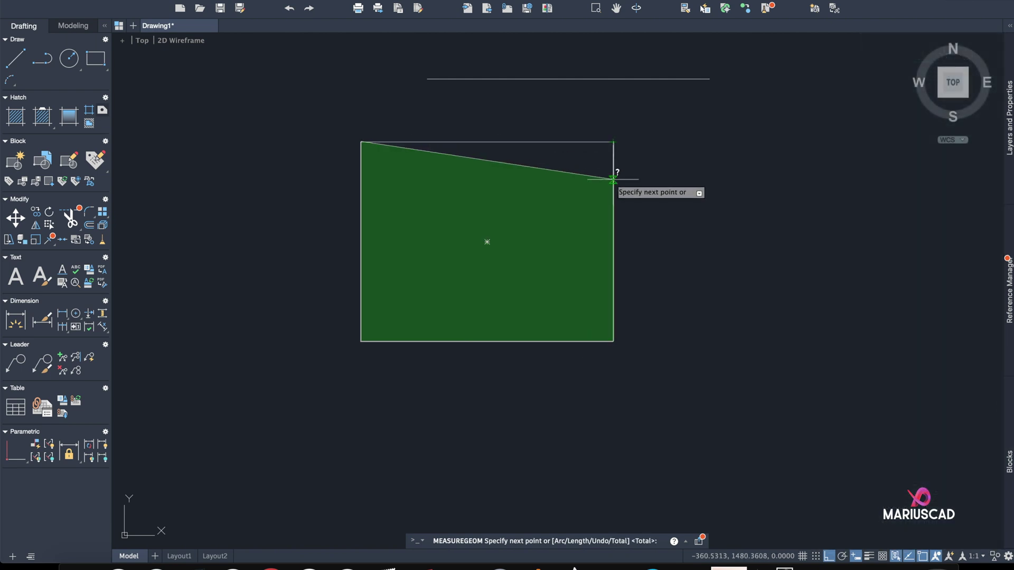
click(613, 142)
key(Return)
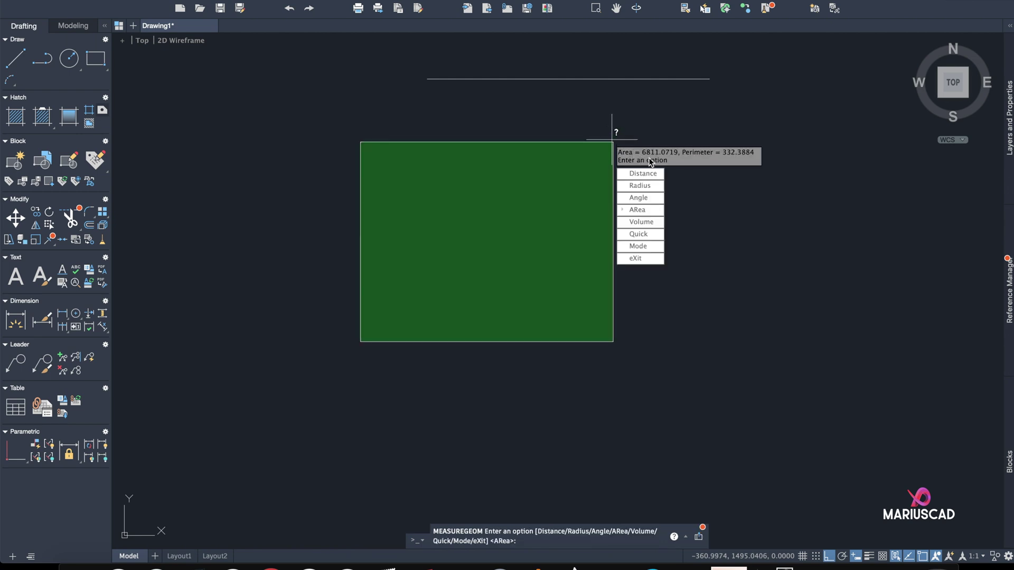
LIST the rectangle, reporting a closed polyline on layer 0 with area 6811.0719.
key(Escape)
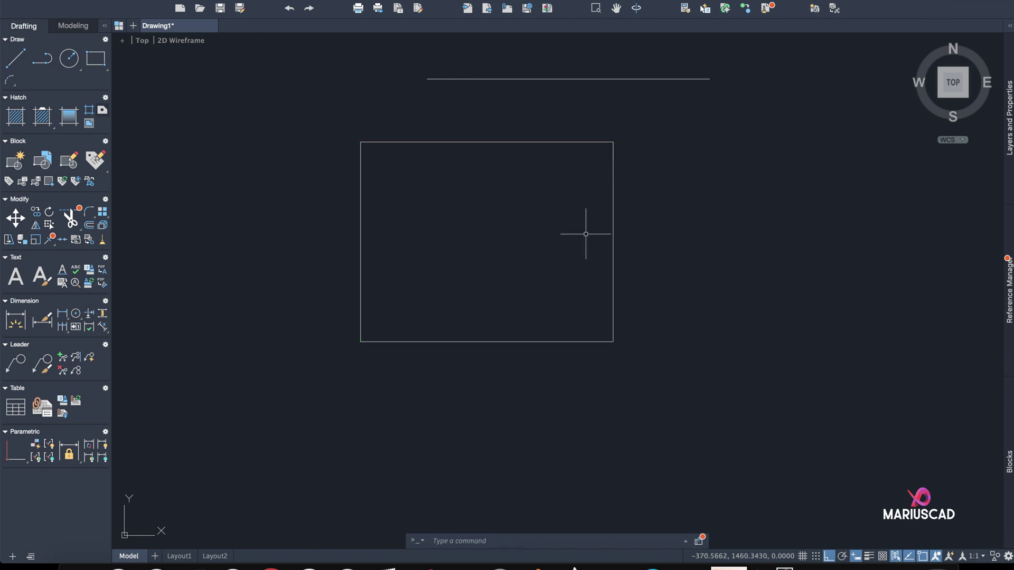
text(list)
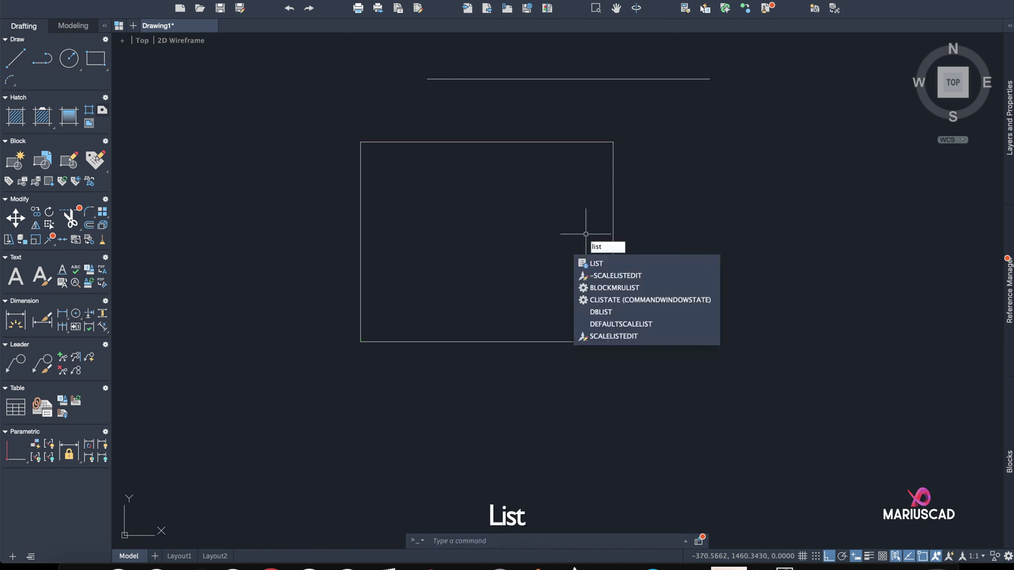
key(Return)
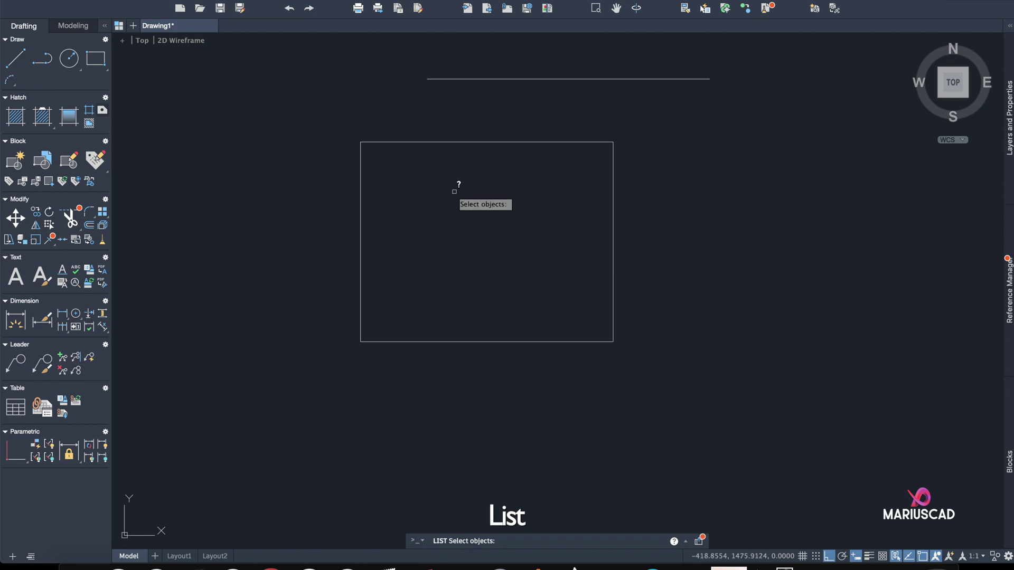
click(454, 191)
click(369, 156)
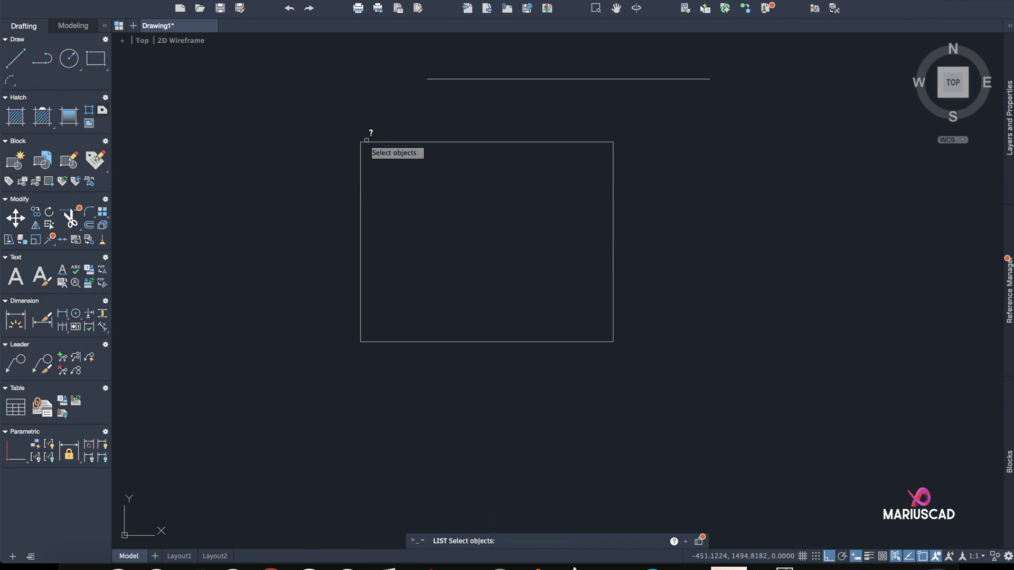
key(Return)
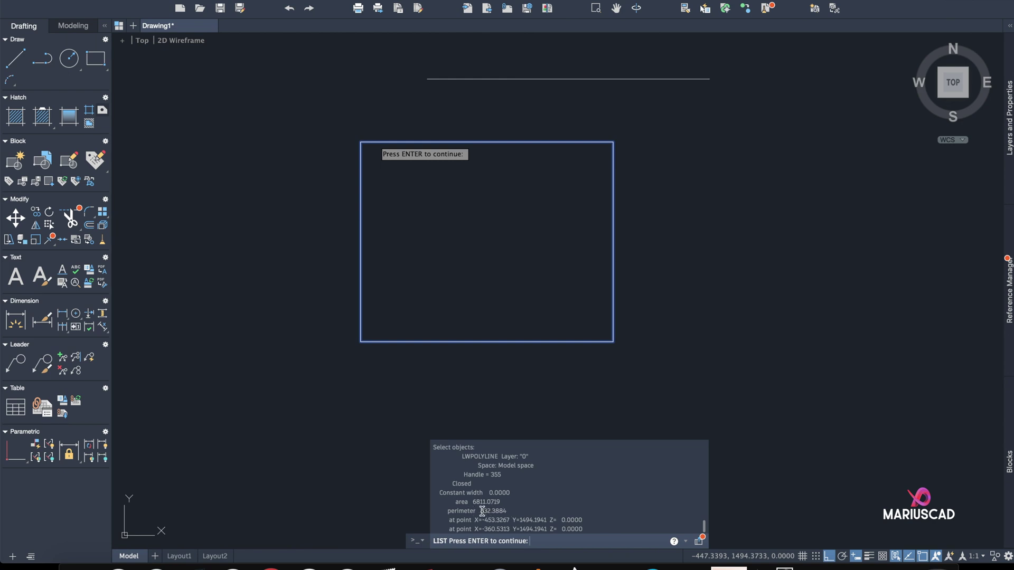
key(Escape)
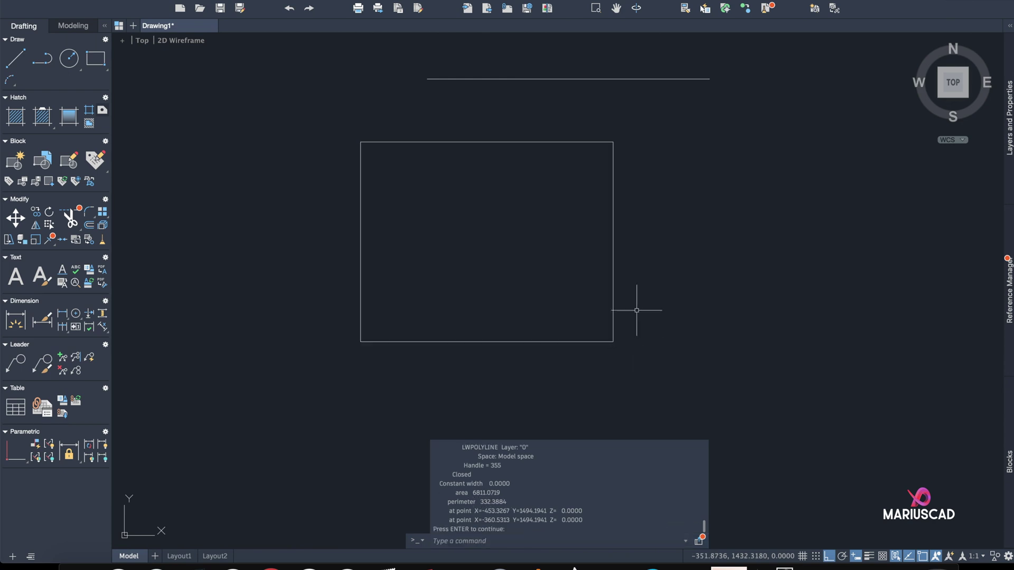
middle_drag(643, 312, 560, 335)
click(743, 444)
key(Escape)
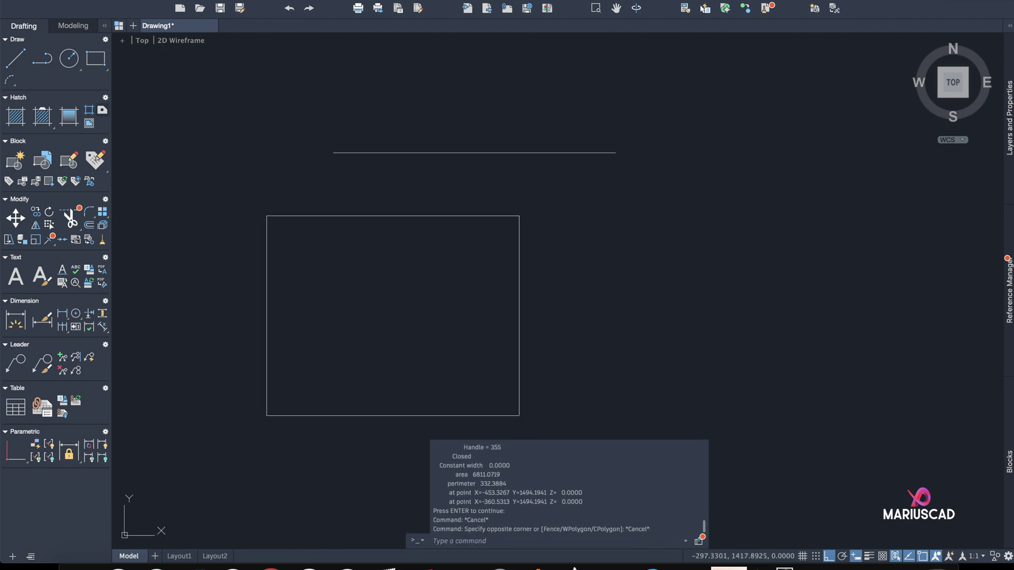
key(Escape)
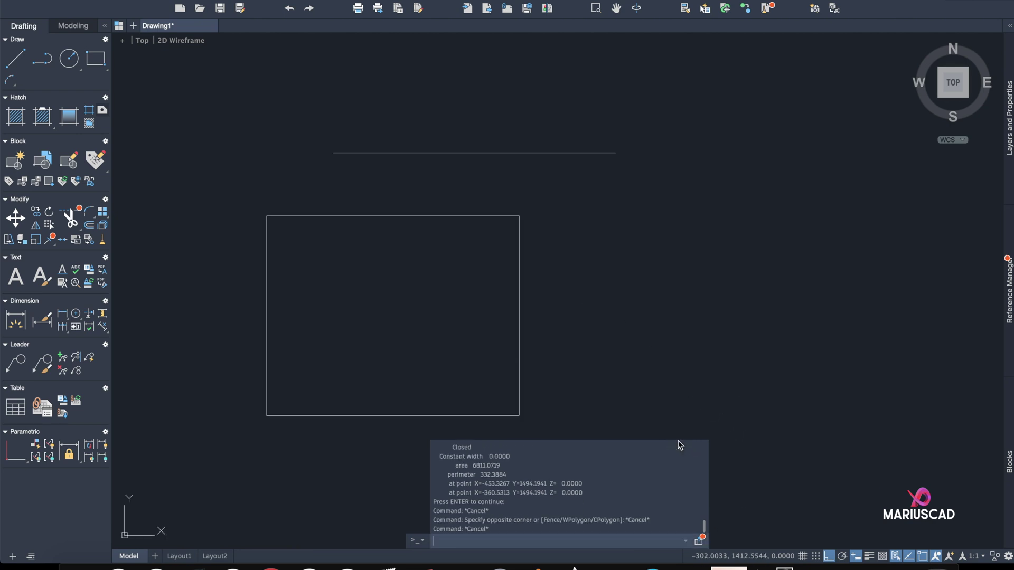
Draw a four-line outline with a slanted top edge right of the rectangle.
mouse_move(569, 362)
middle_down()
mouse_move(692, 357)
mouse_move(596, 350)
middle_up()
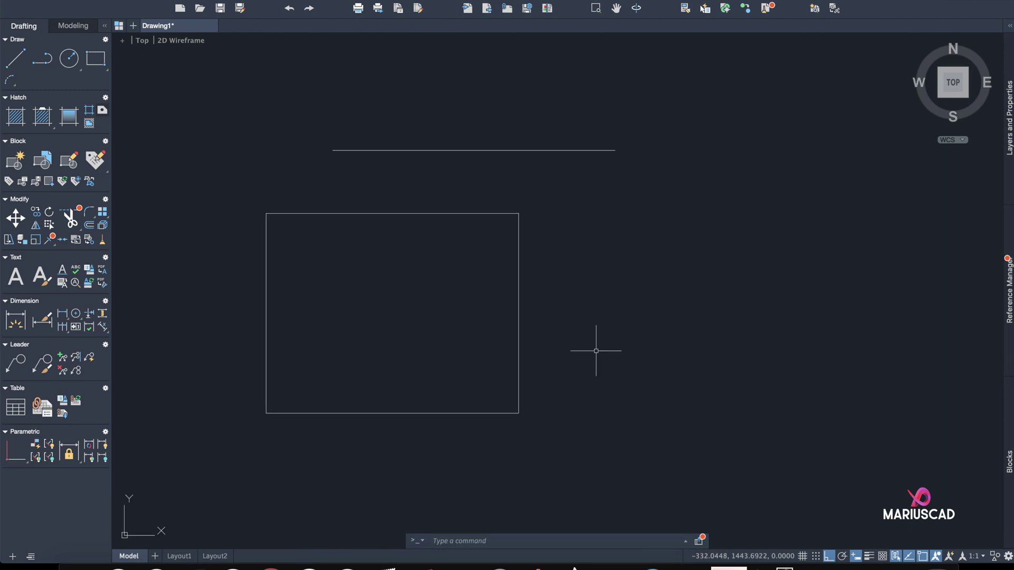
middle_drag(798, 278, 729, 294)
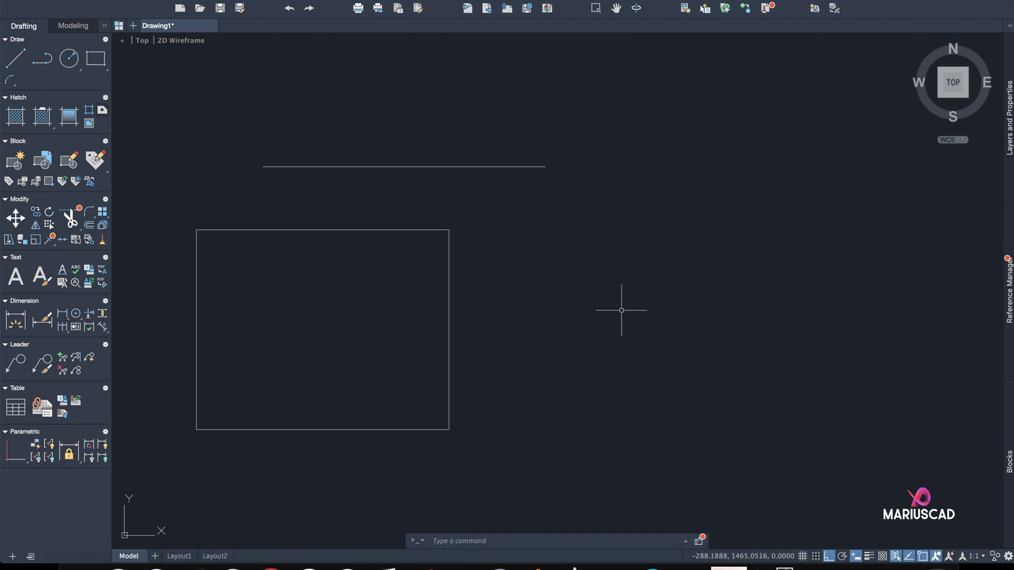
click(15, 57)
click(592, 251)
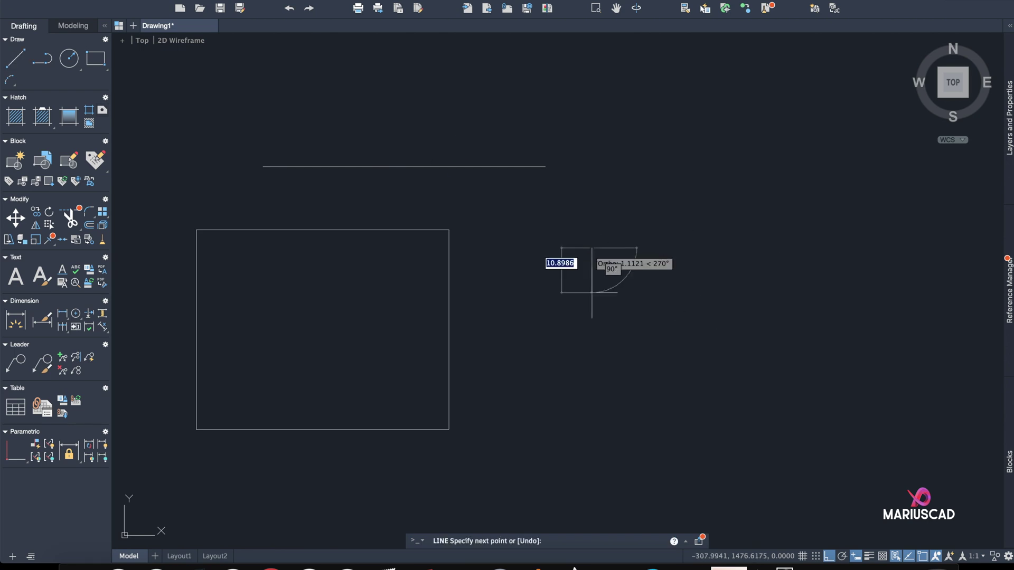
click(592, 424)
click(785, 424)
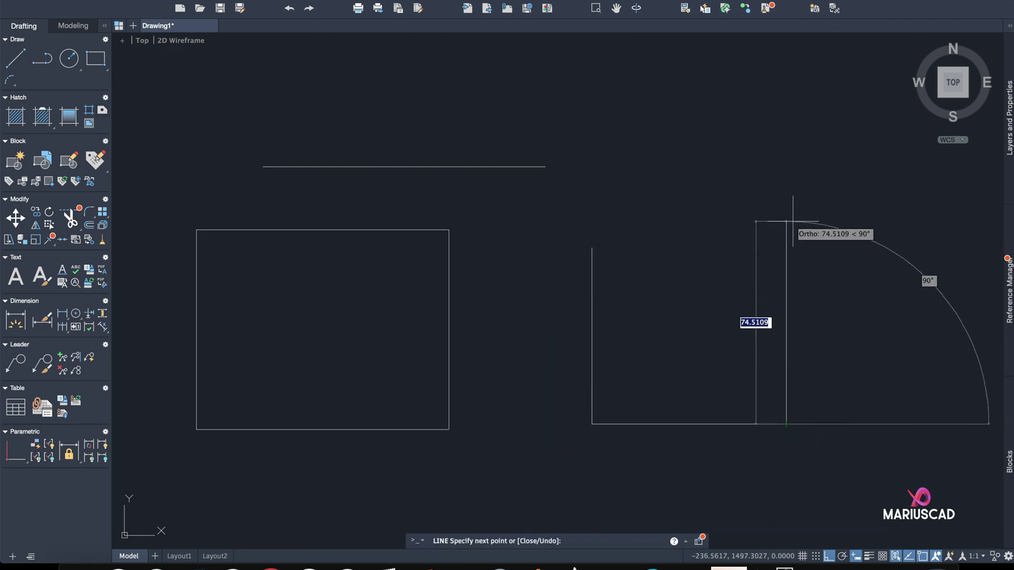
click(786, 221)
click(592, 248)
key(Return)
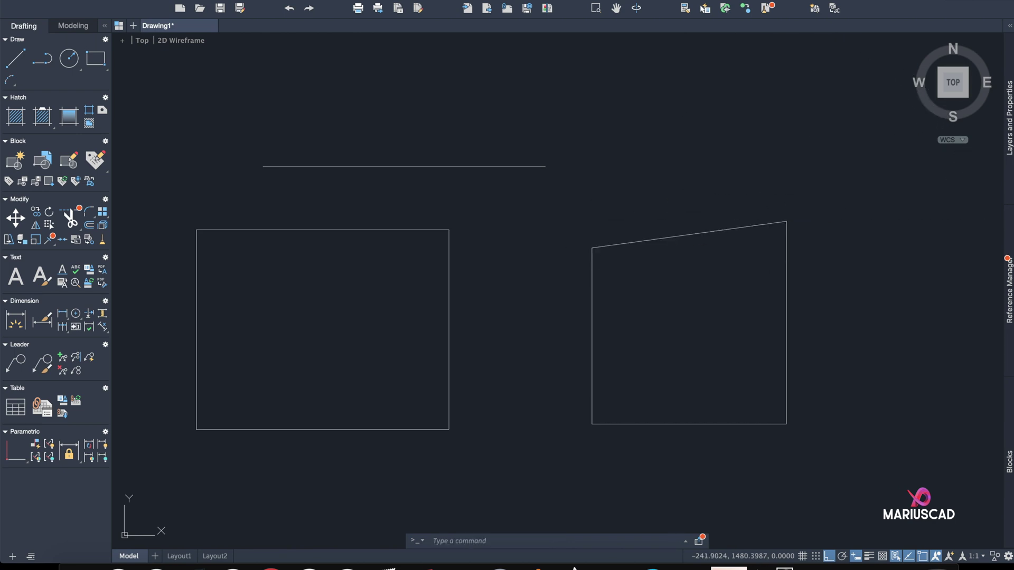
Join the four lines of the slanted-top shape into one polyline.
middle_drag(768, 270, 706, 167)
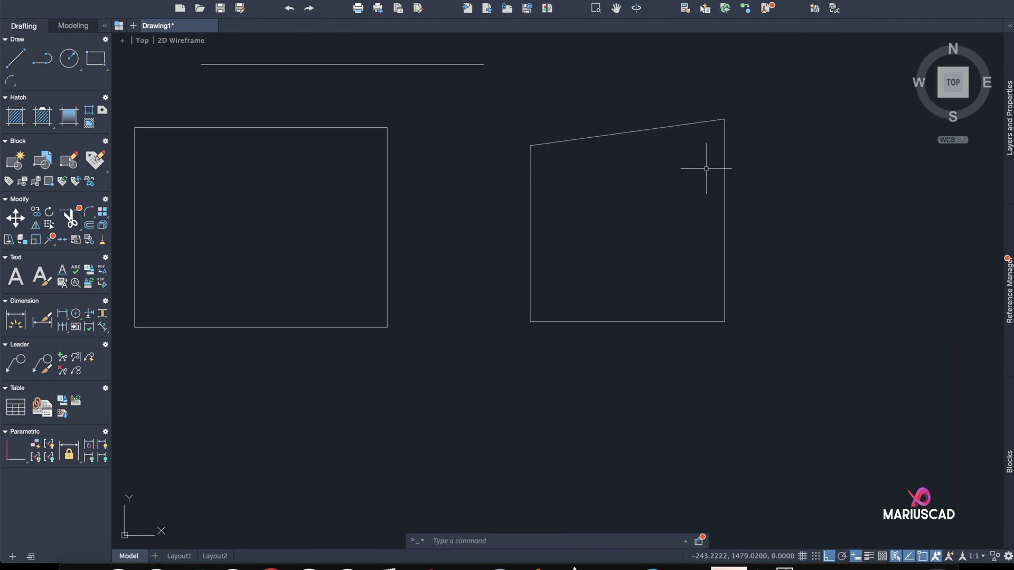
click(650, 129)
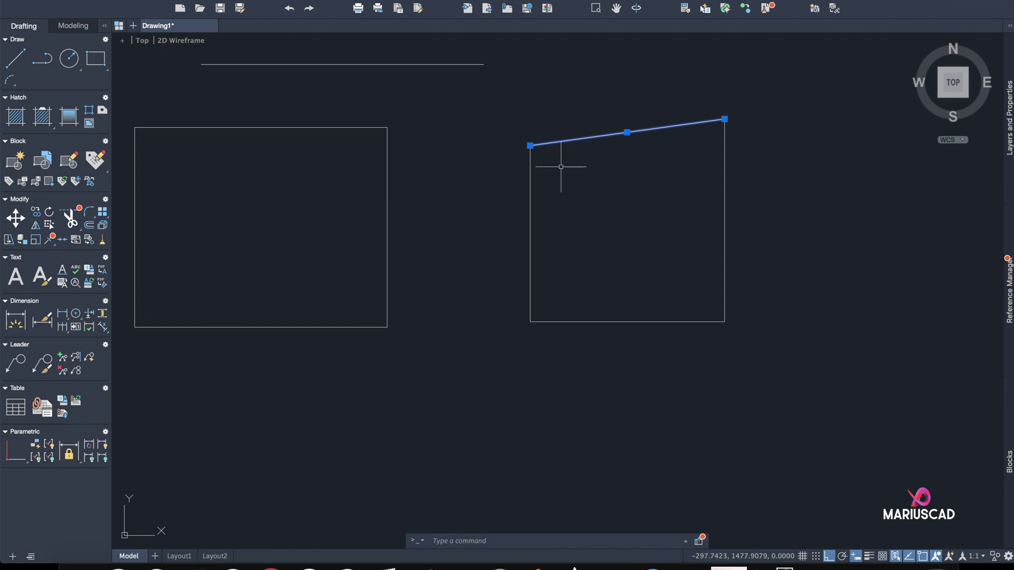
key(Escape)
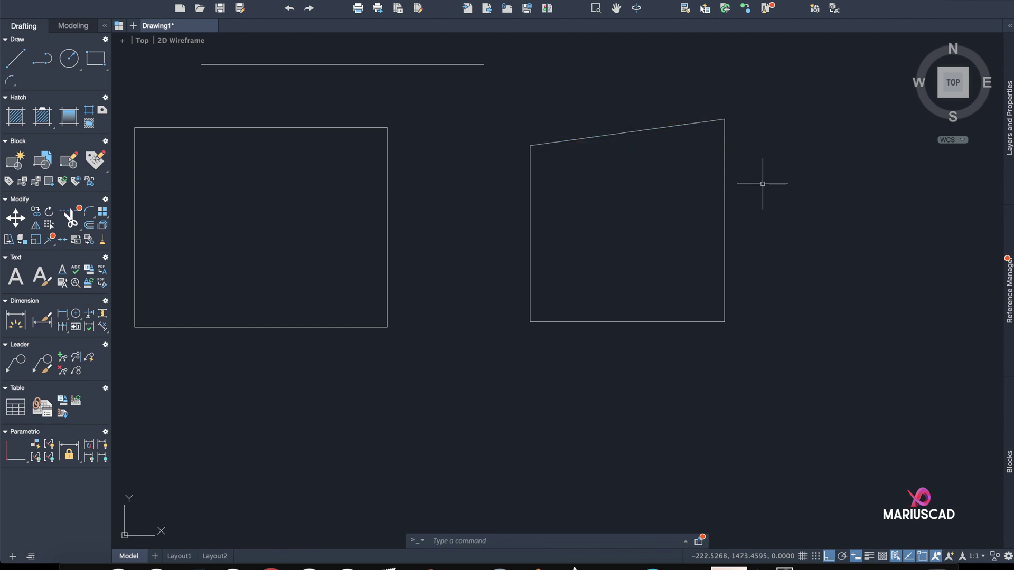
text(join)
key(Return)
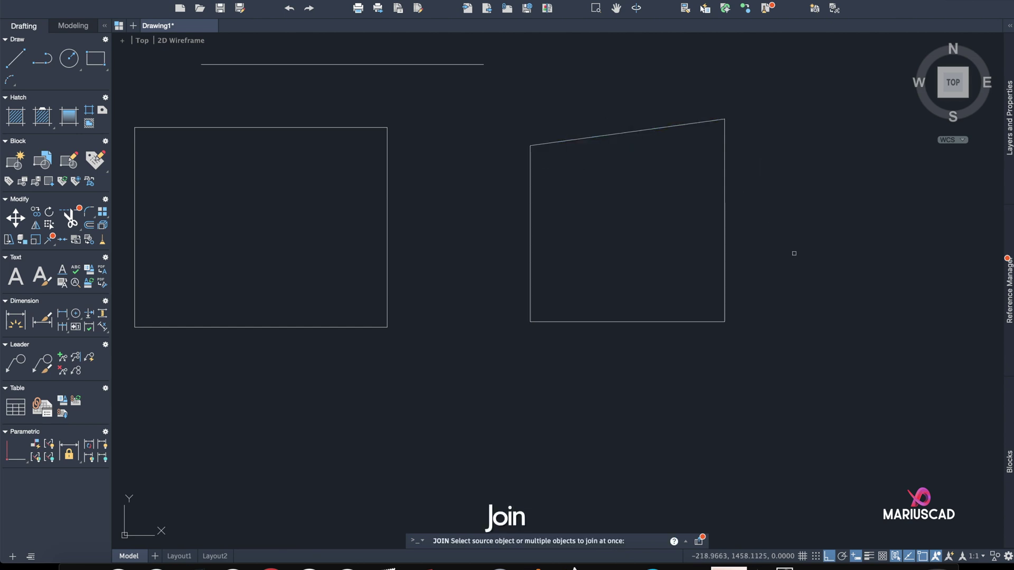
click(814, 363)
click(499, 89)
key(Return)
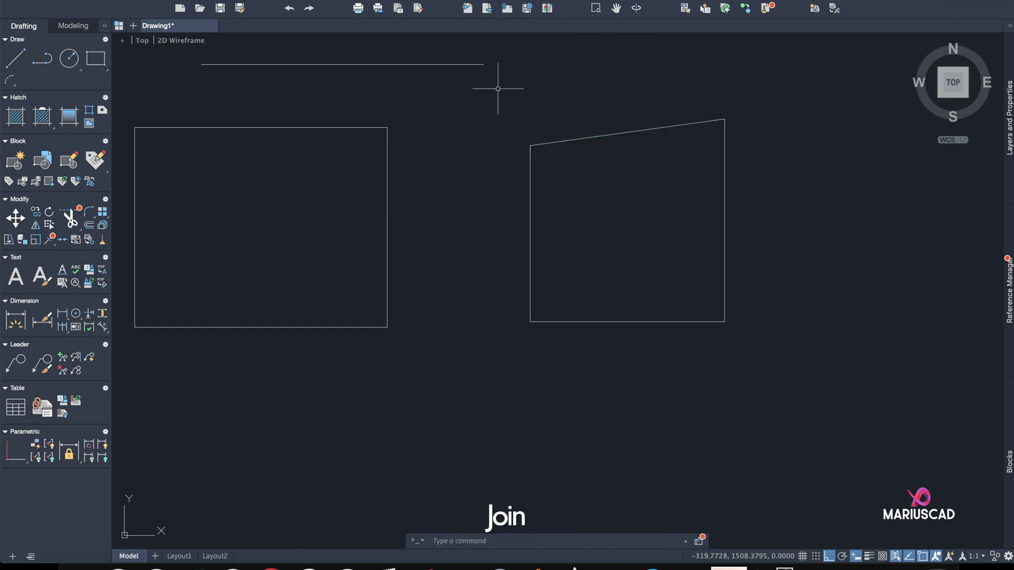
click(642, 131)
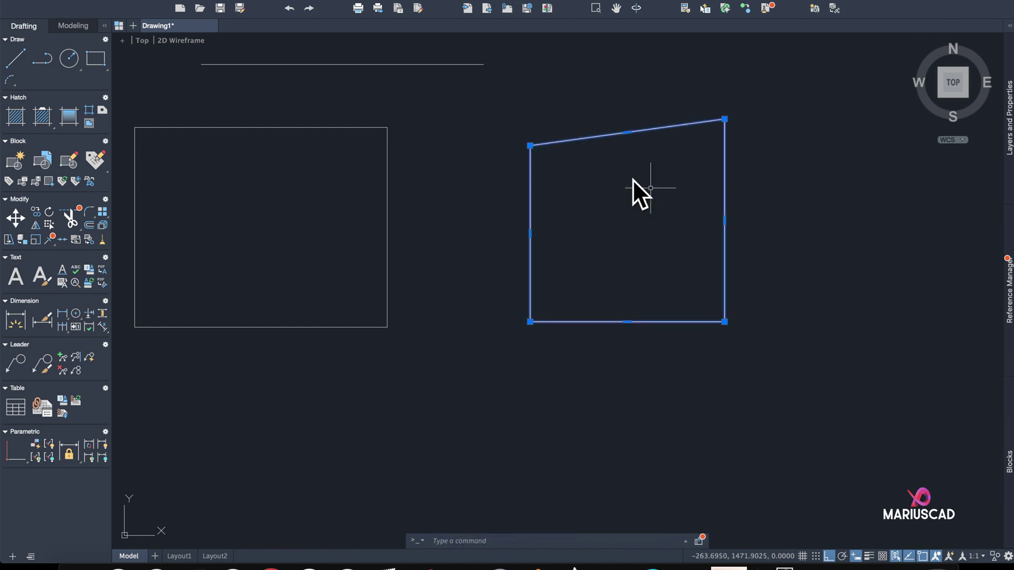
key(Escape)
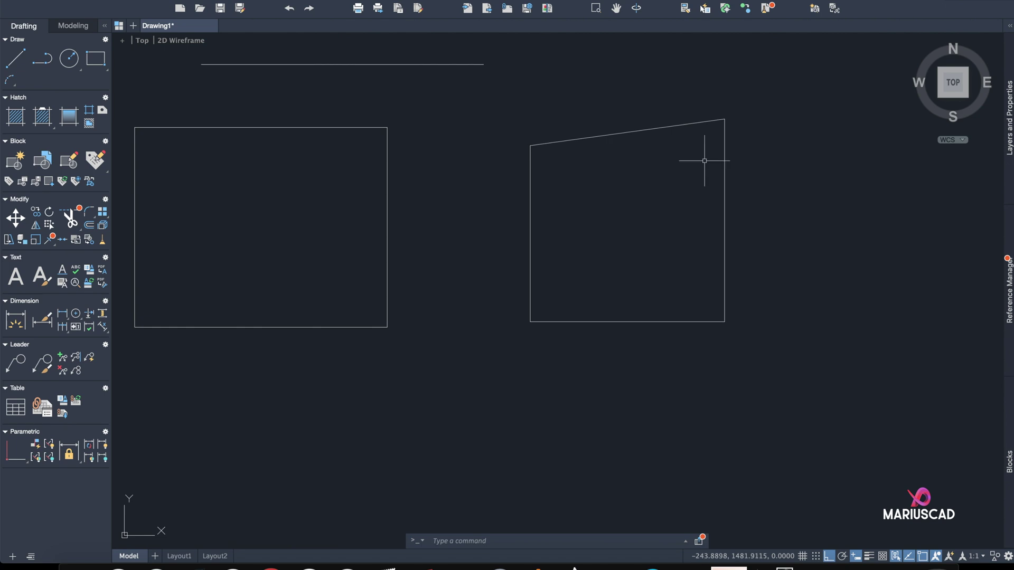
text(b)
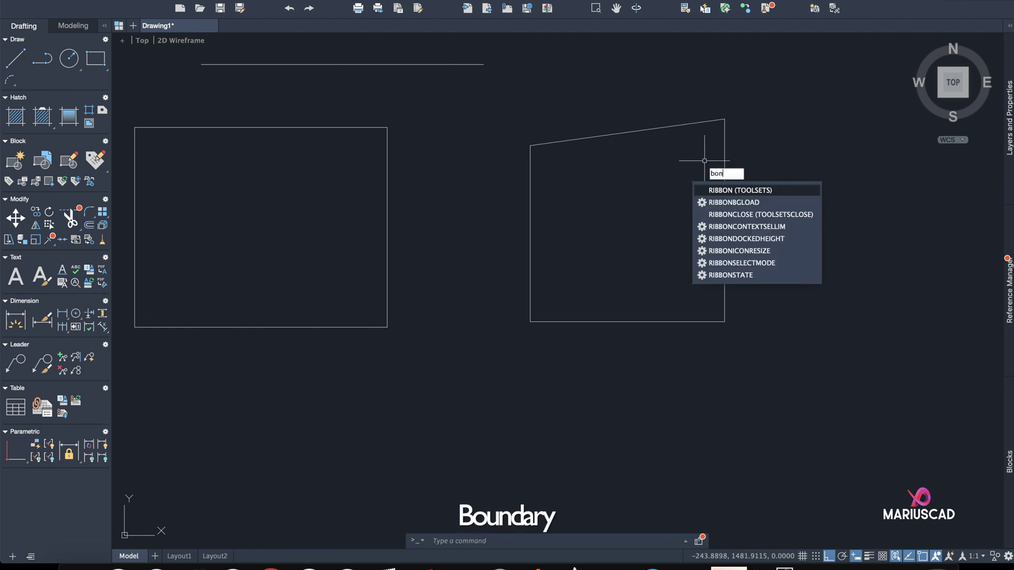
text(o)
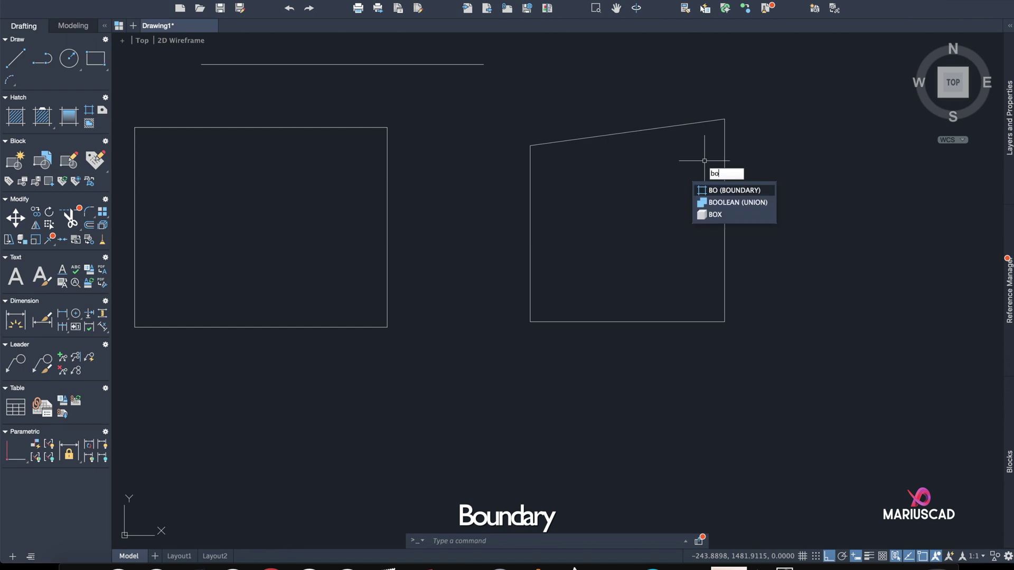
text(ndar)
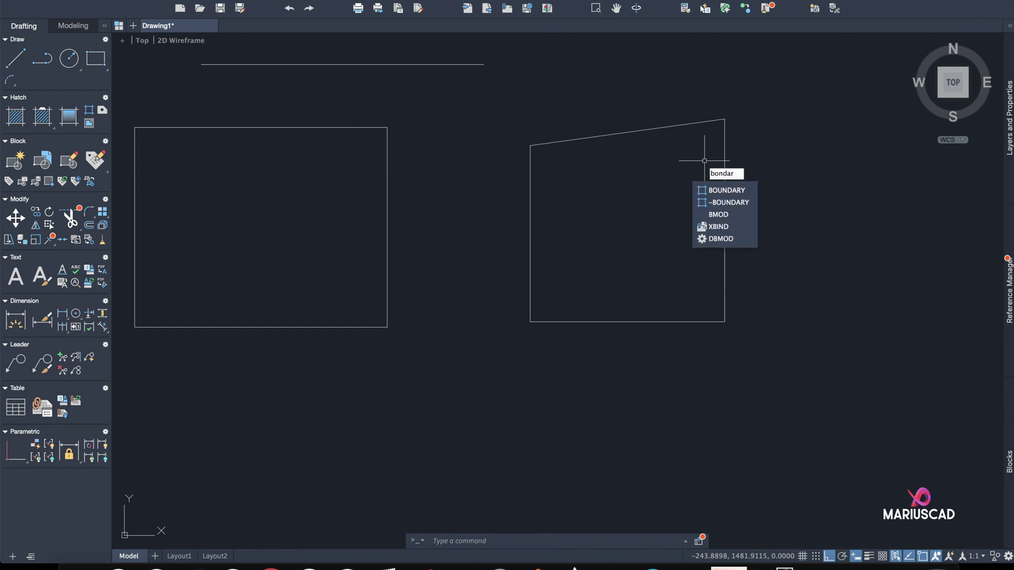
Create a polyline boundary by picking a point inside the slanted-top shape.
key(Return)
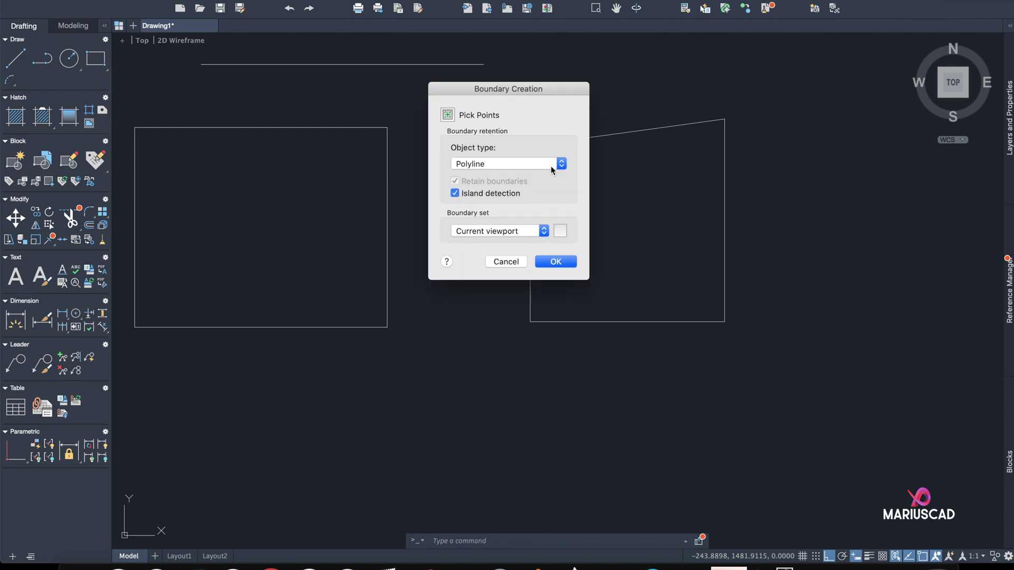
click(558, 164)
click(559, 165)
click(556, 261)
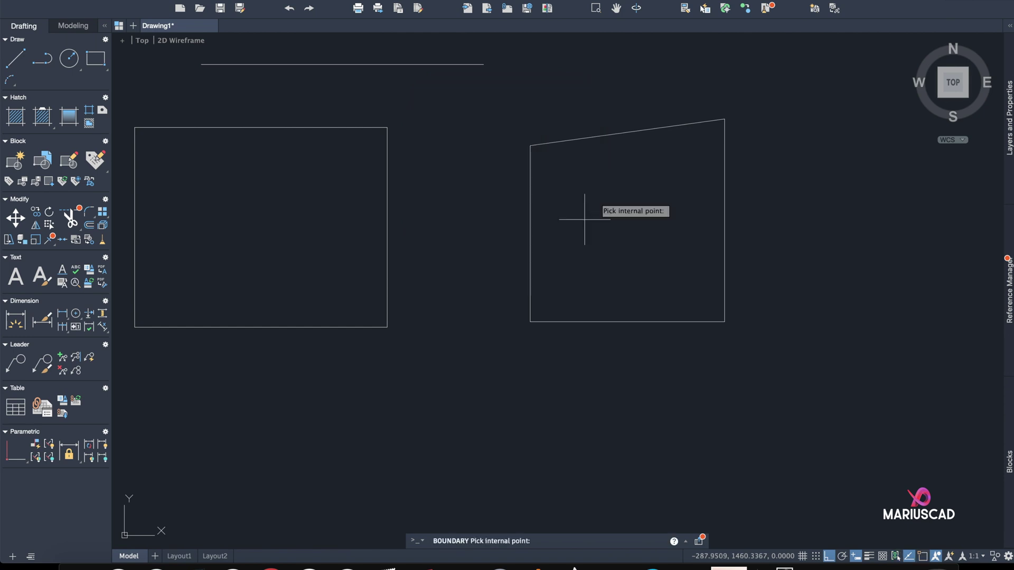
click(615, 135)
key(Return)
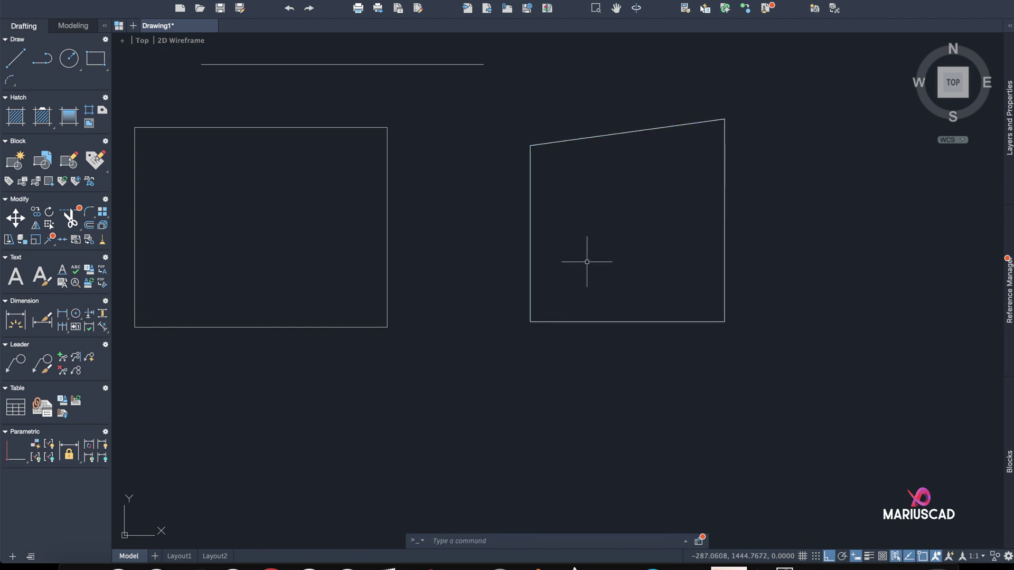
text(copy)
Move the boundary polyline straight right from its corner, beside the original shape.
key(Return)
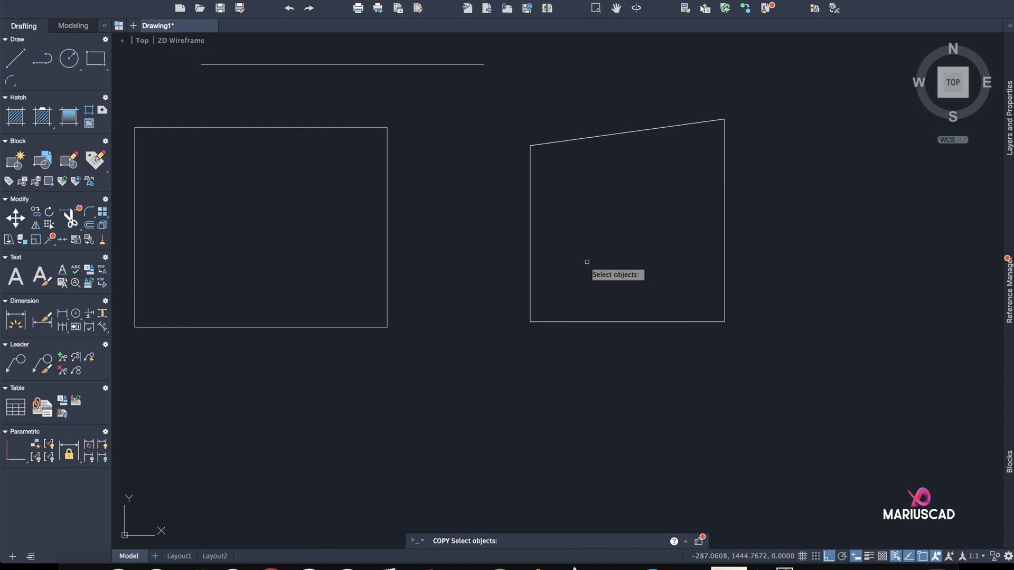
key(Escape)
text(move)
key(Return)
click(529, 260)
key(Return)
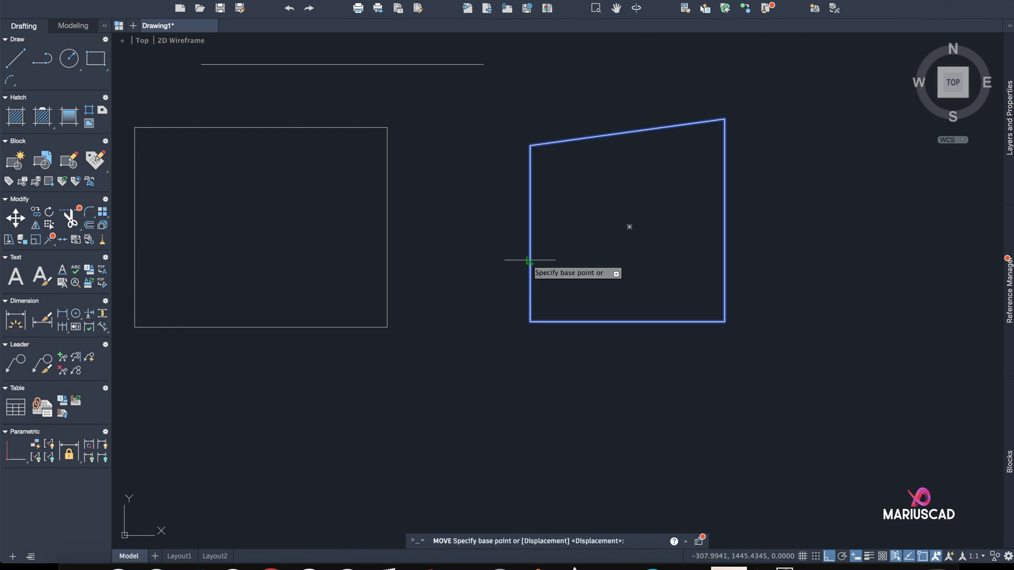
click(530, 321)
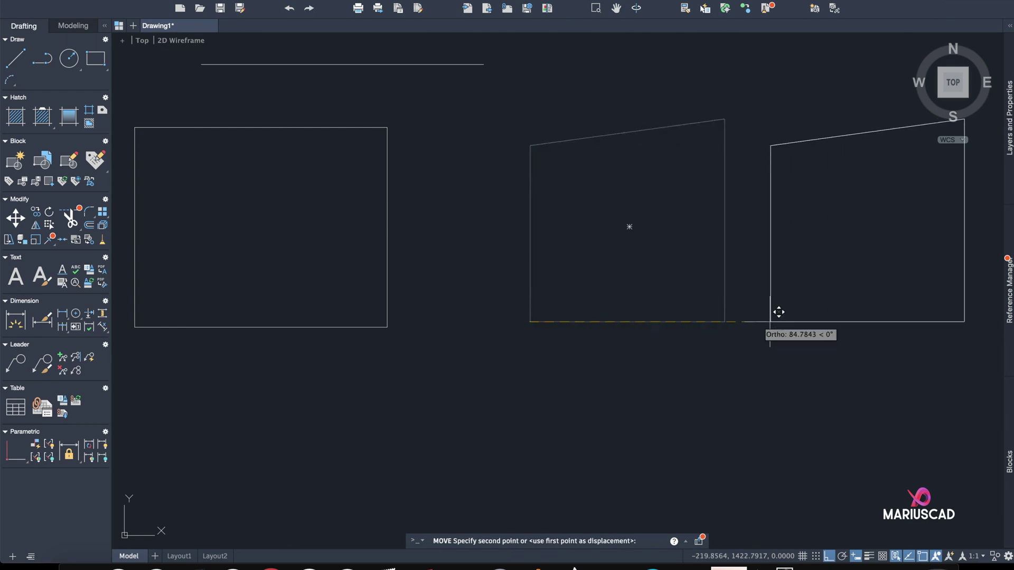
middle_drag(754, 327, 585, 358)
click(717, 341)
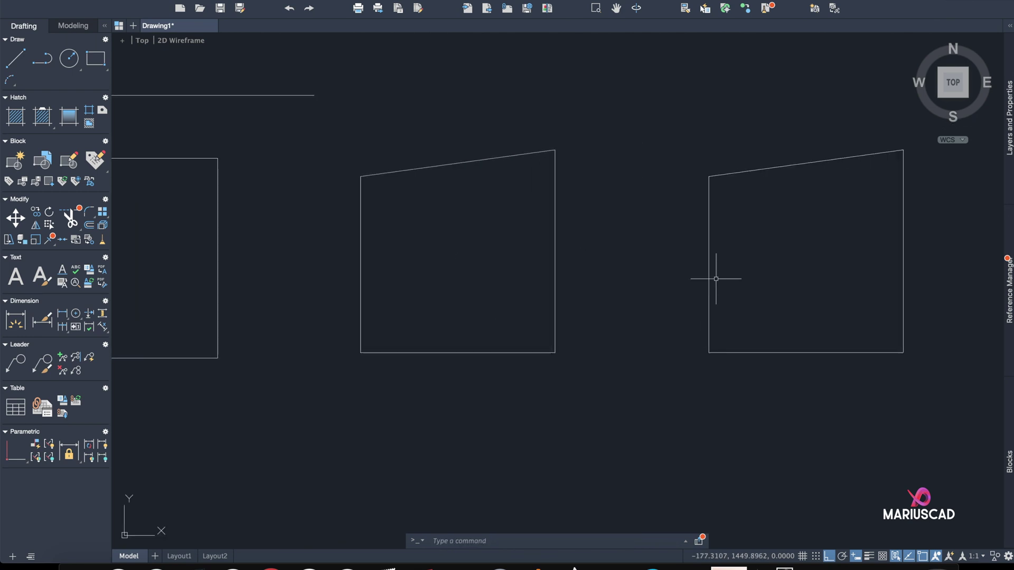
Select and deselect the right shape and the left shape's top and right edges.
click(717, 183)
click(708, 192)
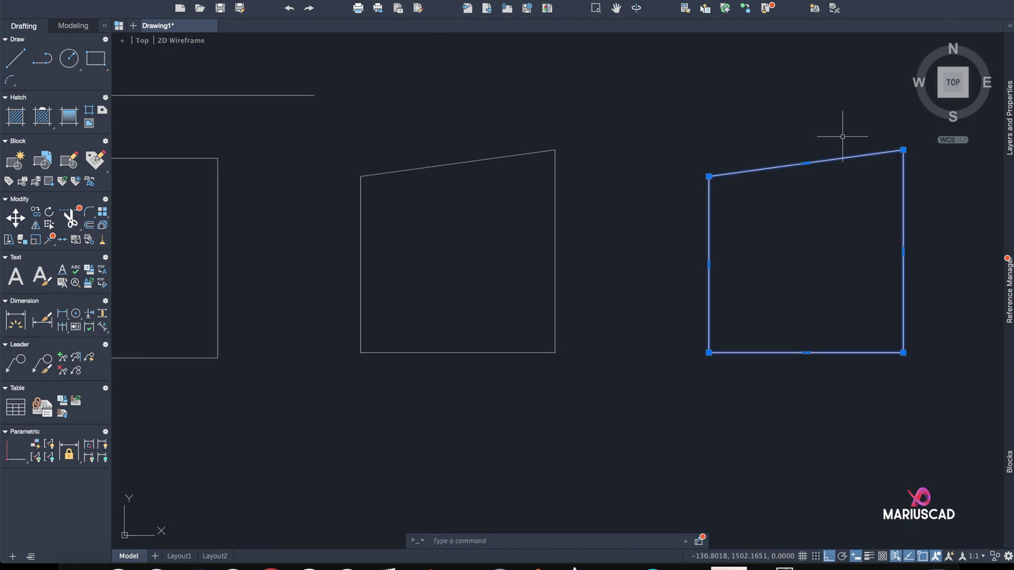
key(Escape)
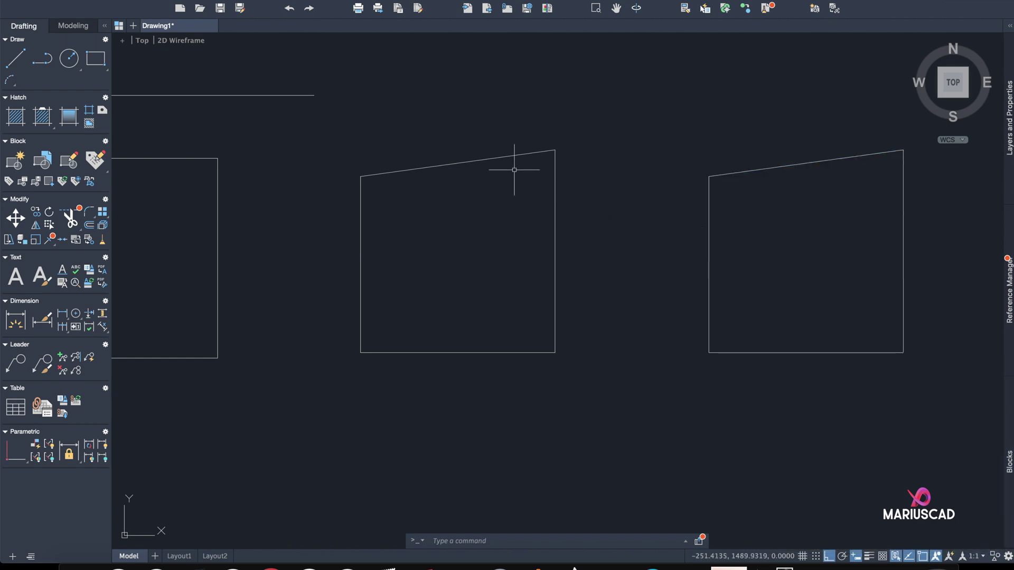
click(491, 156)
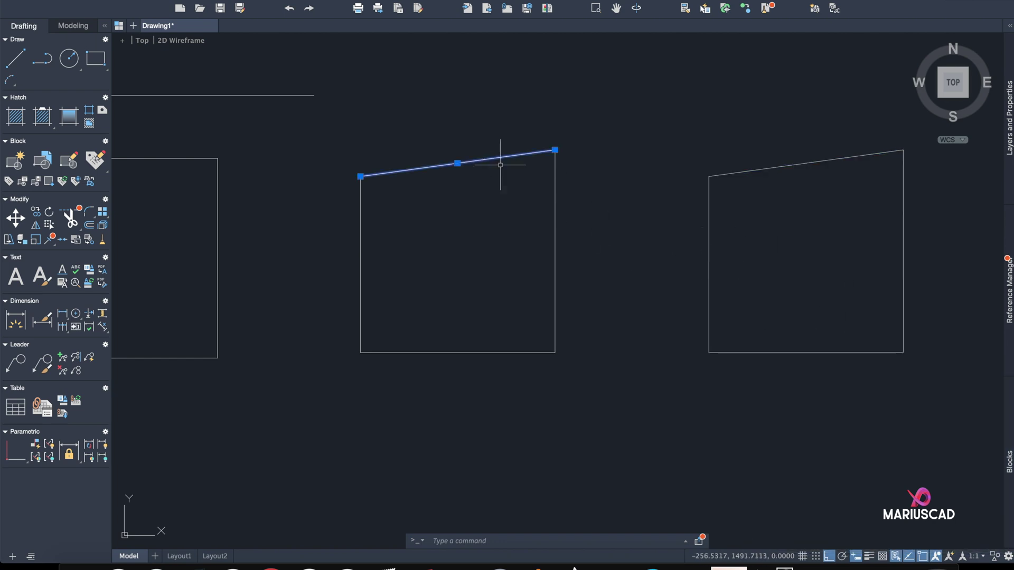
click(555, 193)
key(Escape)
middle_drag(644, 229, 631, 266)
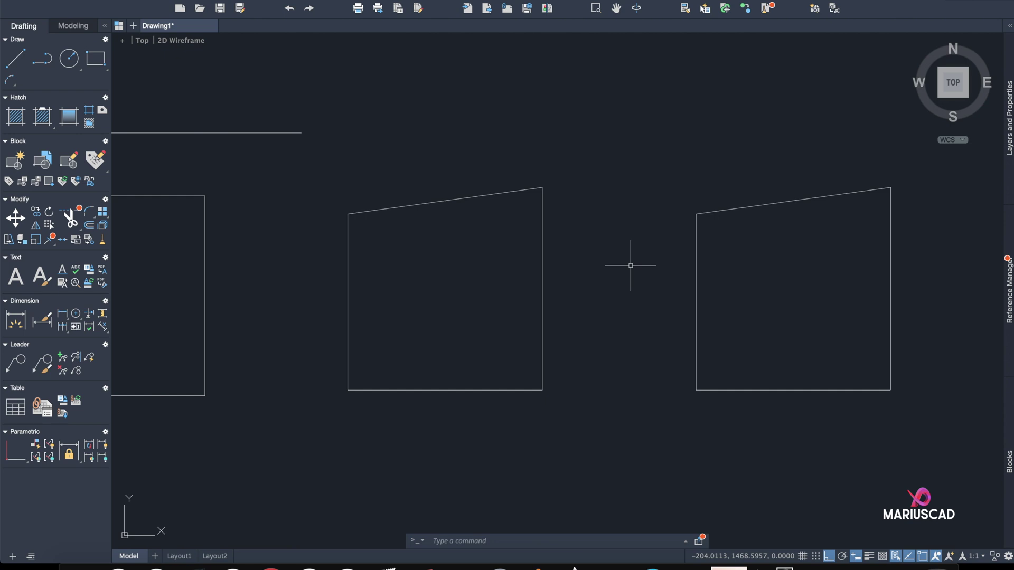
scroll(630, 265, down, 2)
Draw a larger circle below the rectangle and a smaller circle to its right.
click(68, 59)
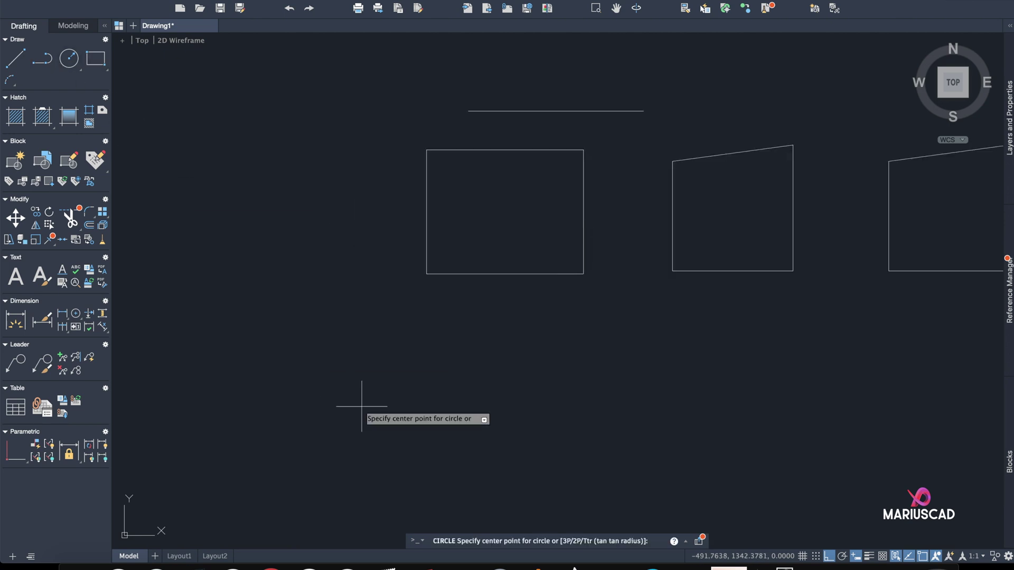
click(318, 362)
click(390, 396)
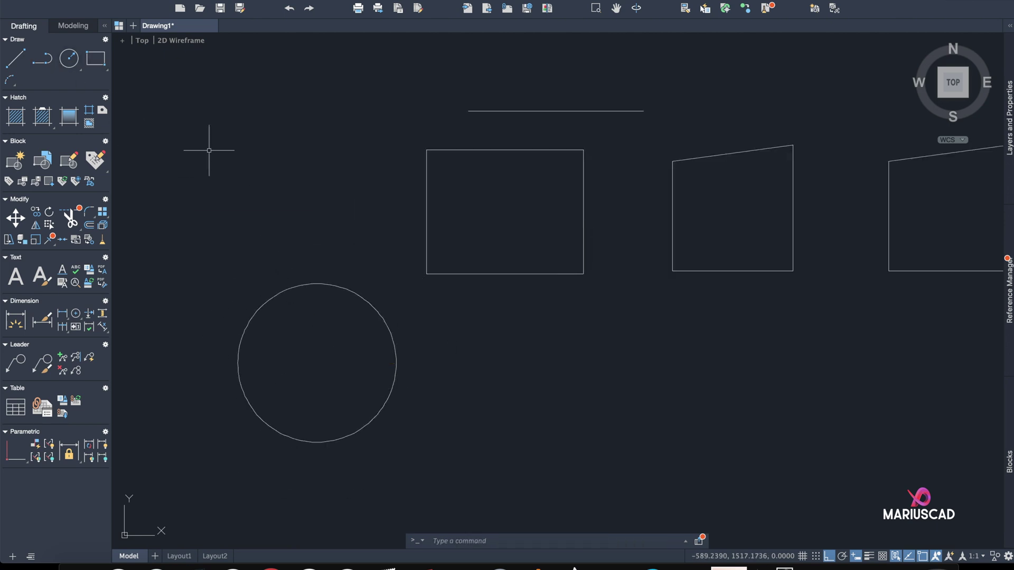
click(71, 59)
click(523, 349)
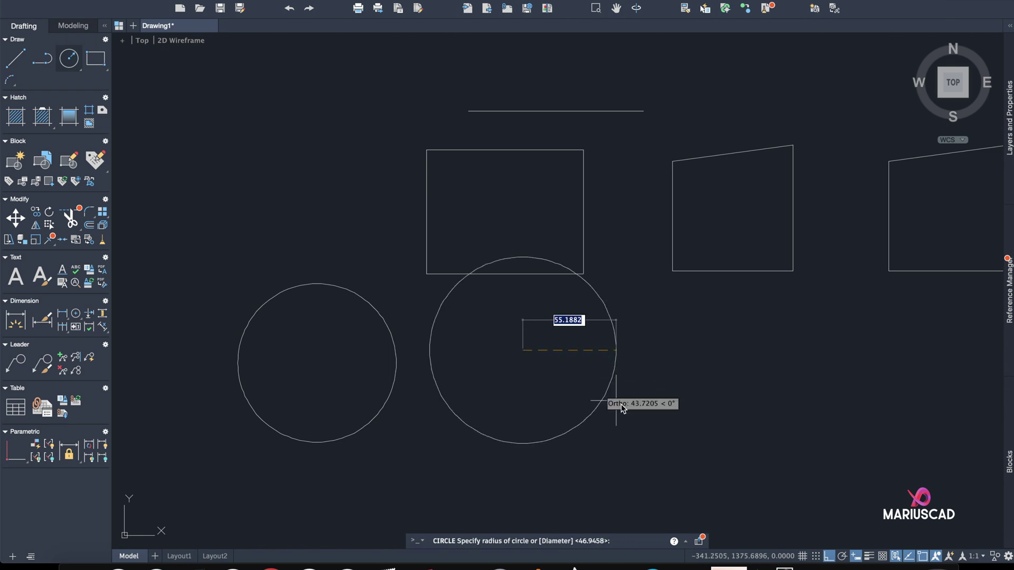
click(586, 379)
scroll(493, 362, down, 3)
scroll(483, 363, up, 2)
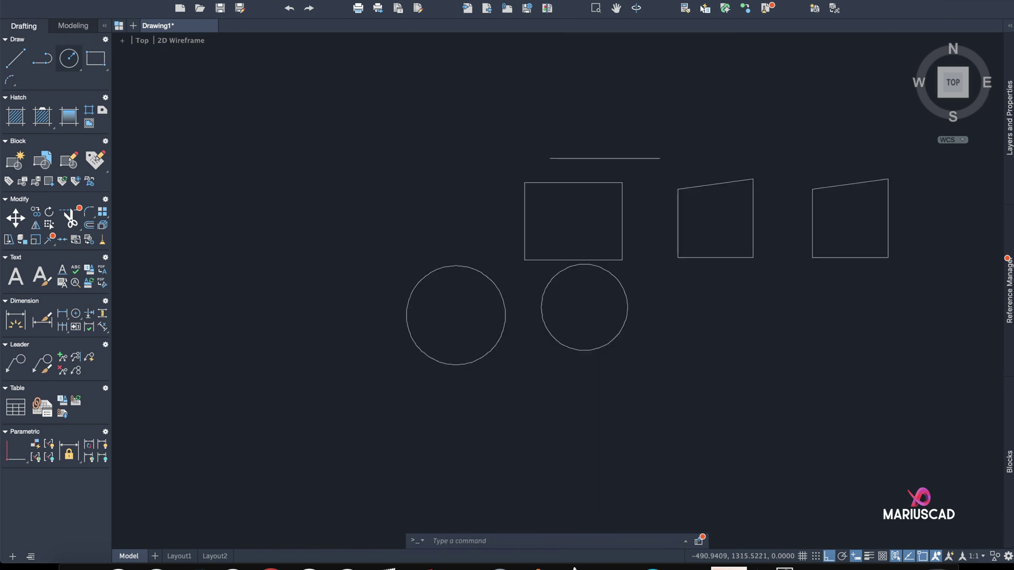
scroll(487, 372, up, 2)
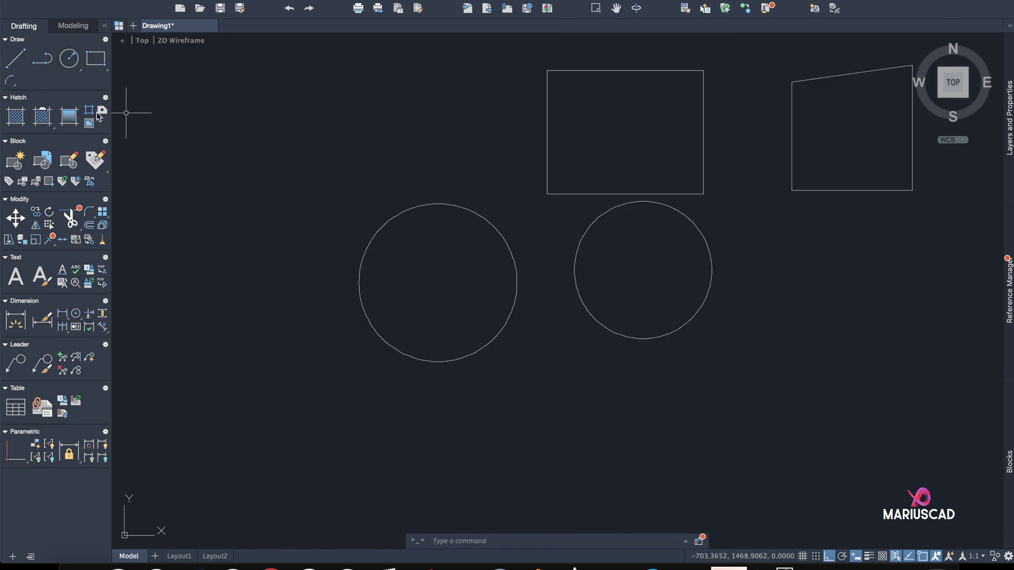
click(13, 63)
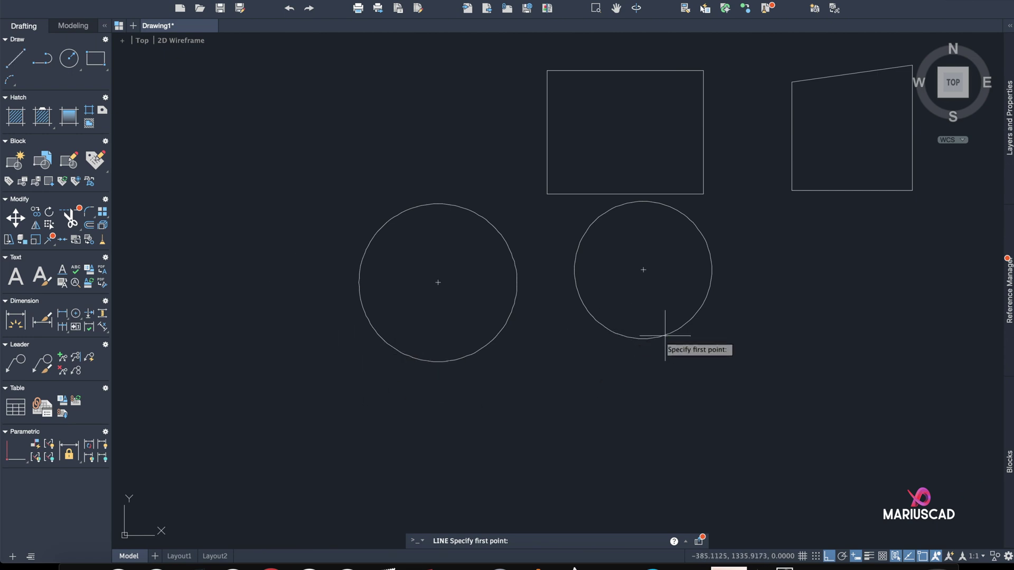
Draw a line using Tangent snaps on the left and right circles' bottoms.
shift+right_click(430, 385)
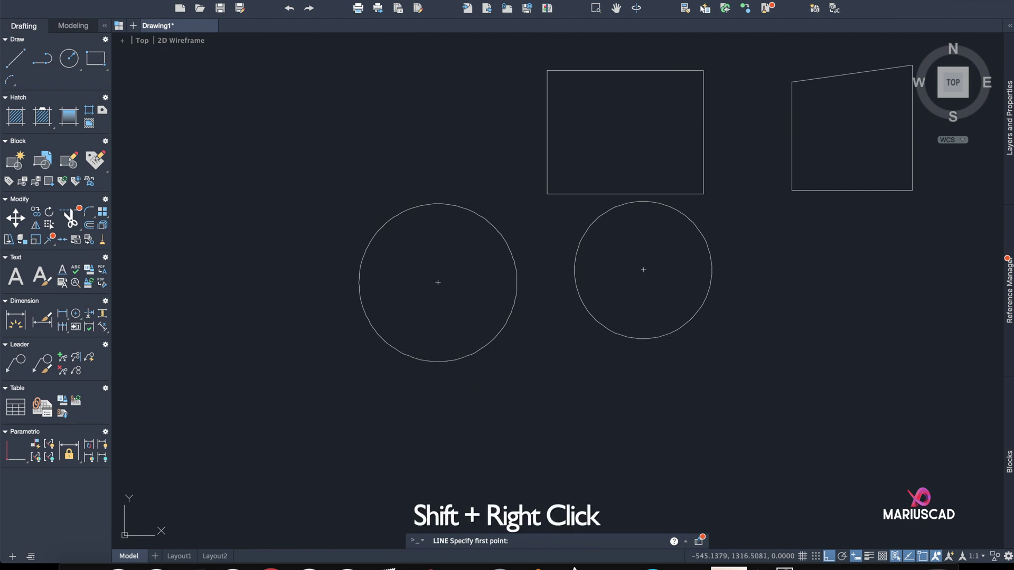
click(392, 369)
shift+right_click(392, 369)
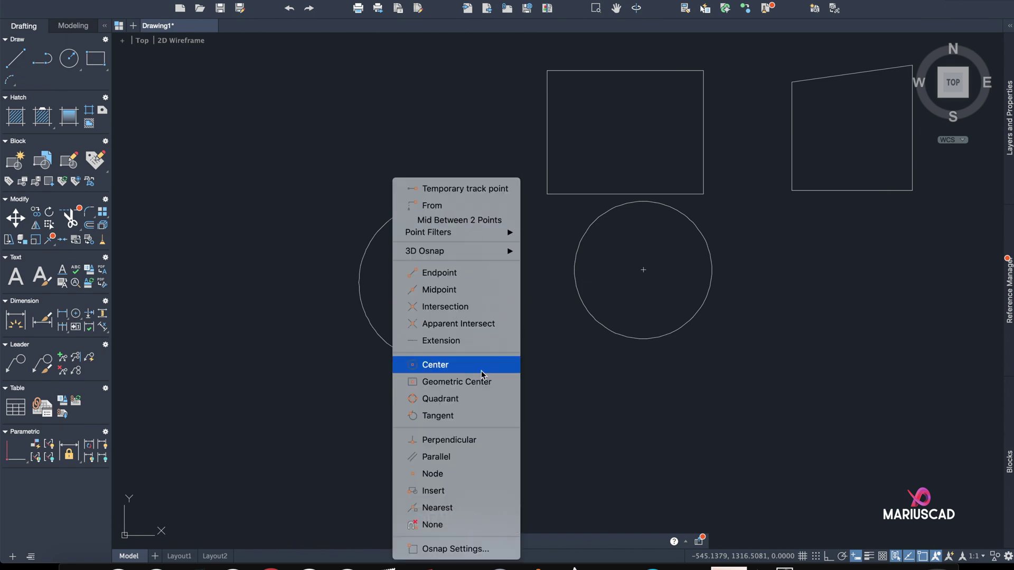
click(468, 416)
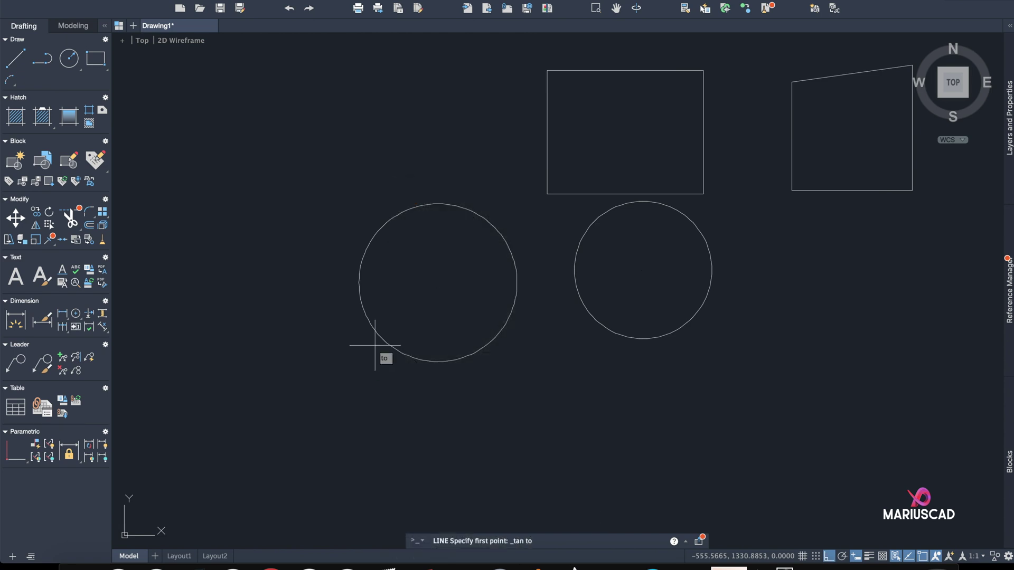
click(406, 357)
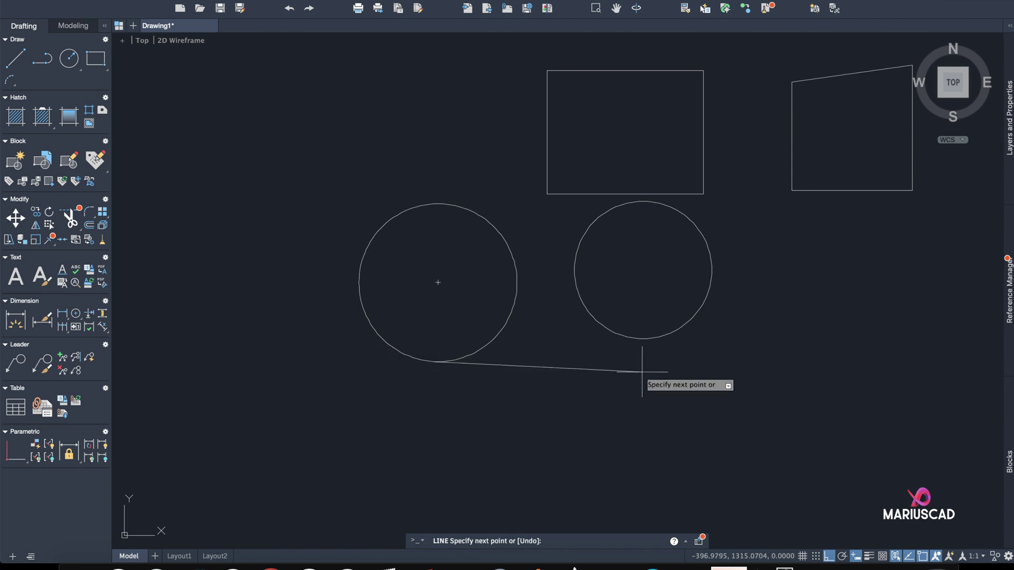
shift+right_click(659, 345)
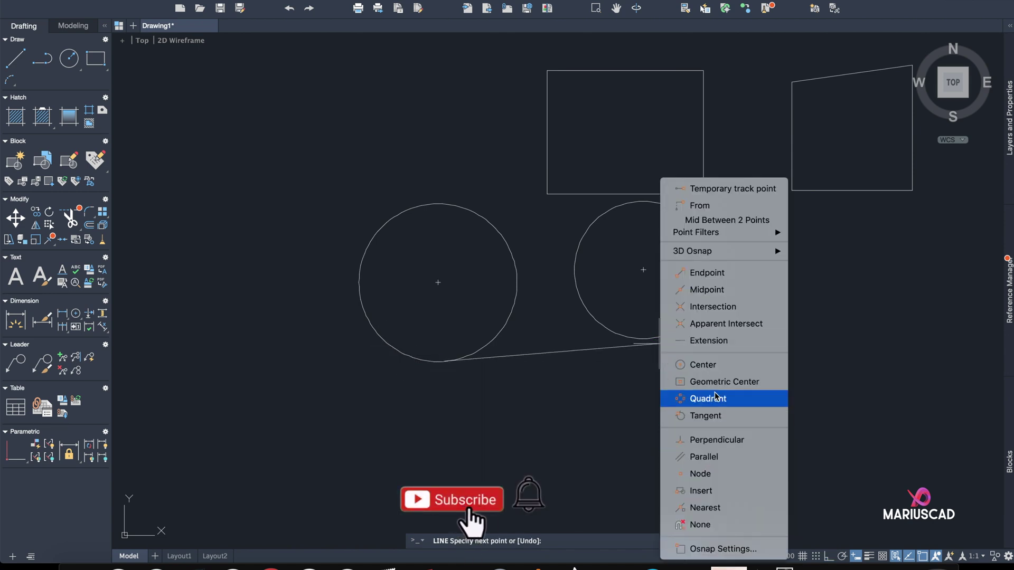
click(736, 416)
click(687, 317)
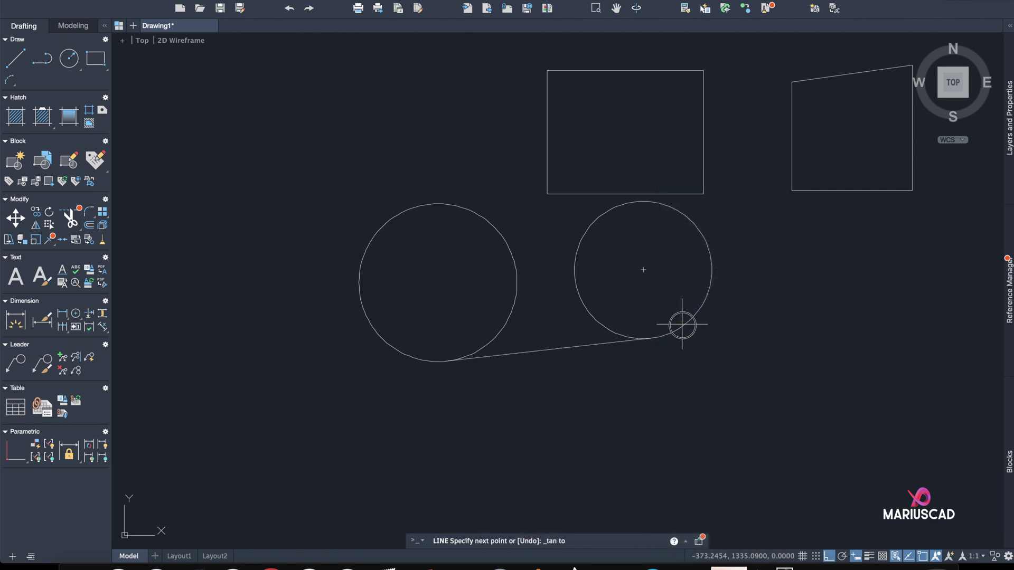
key(Return)
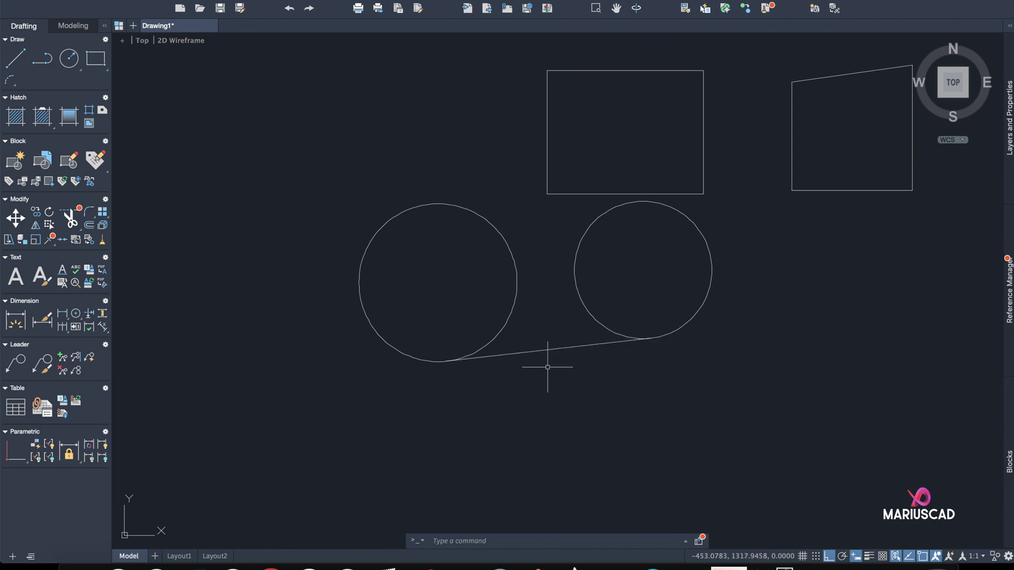
Select the top horizontal line and show its properties: layer 0, length 103.6994.
middle_drag(791, 281, 623, 382)
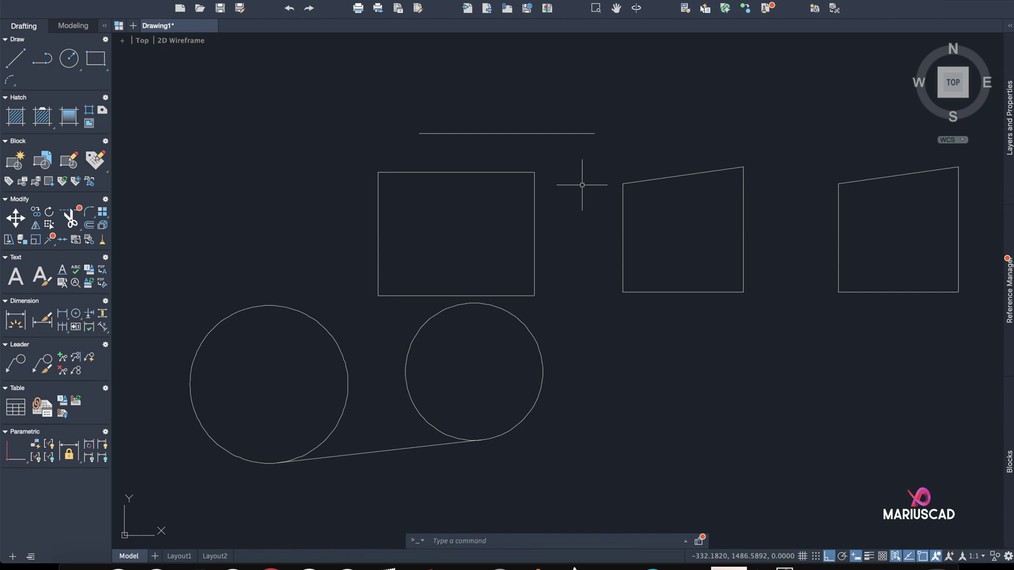
middle_drag(581, 185, 584, 168)
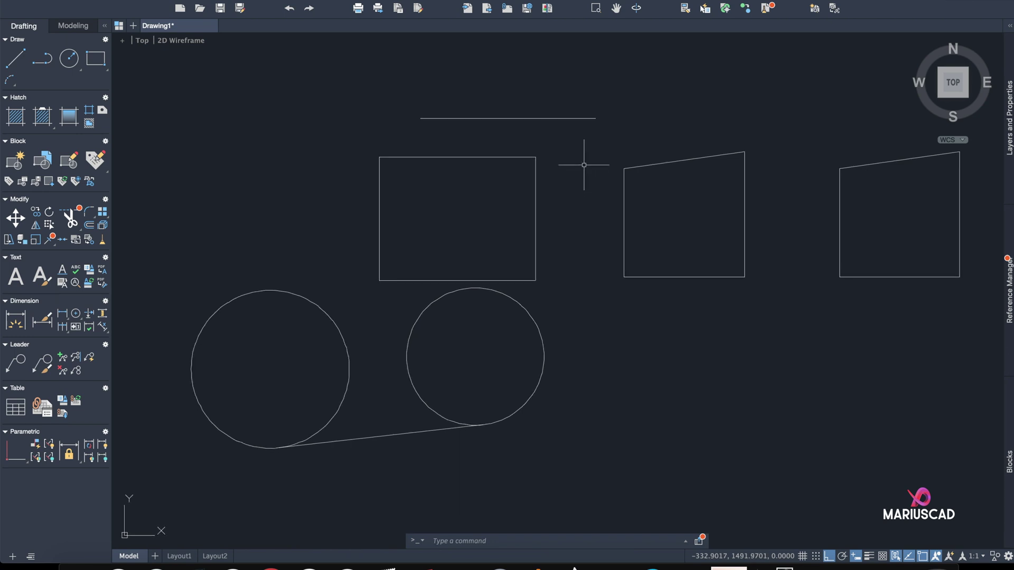
click(552, 117)
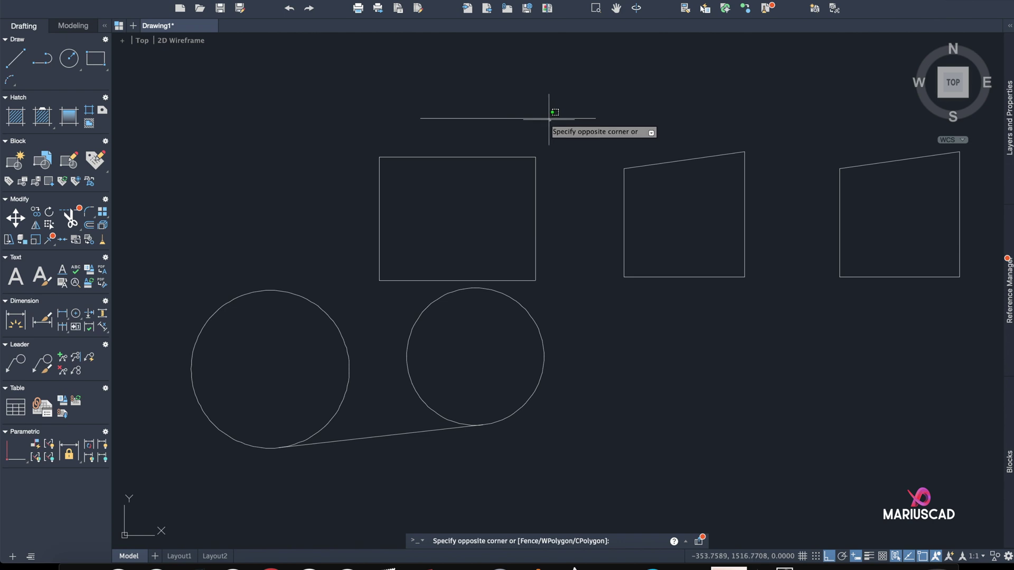
key(Escape)
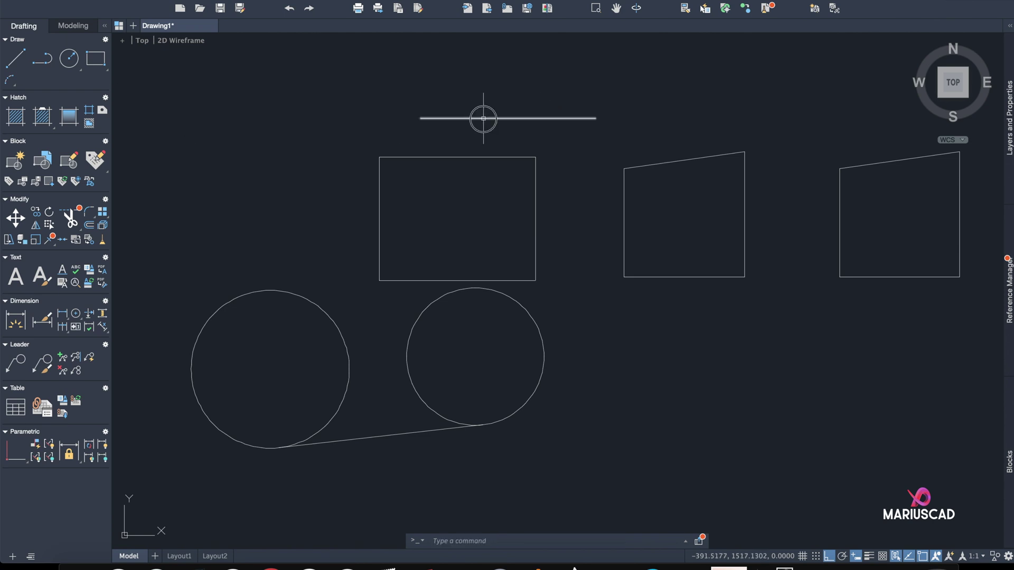
click(481, 118)
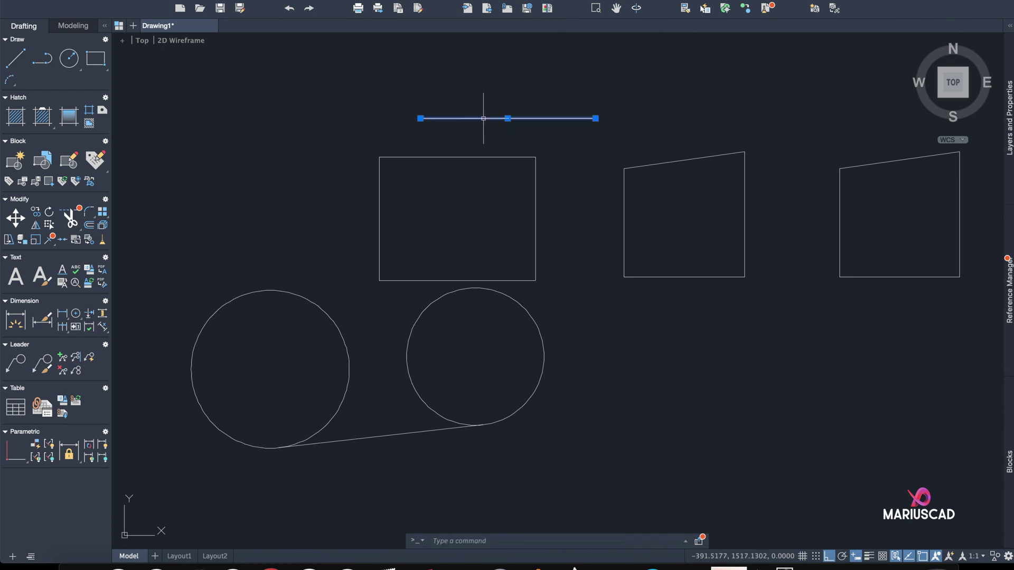
click(1012, 28)
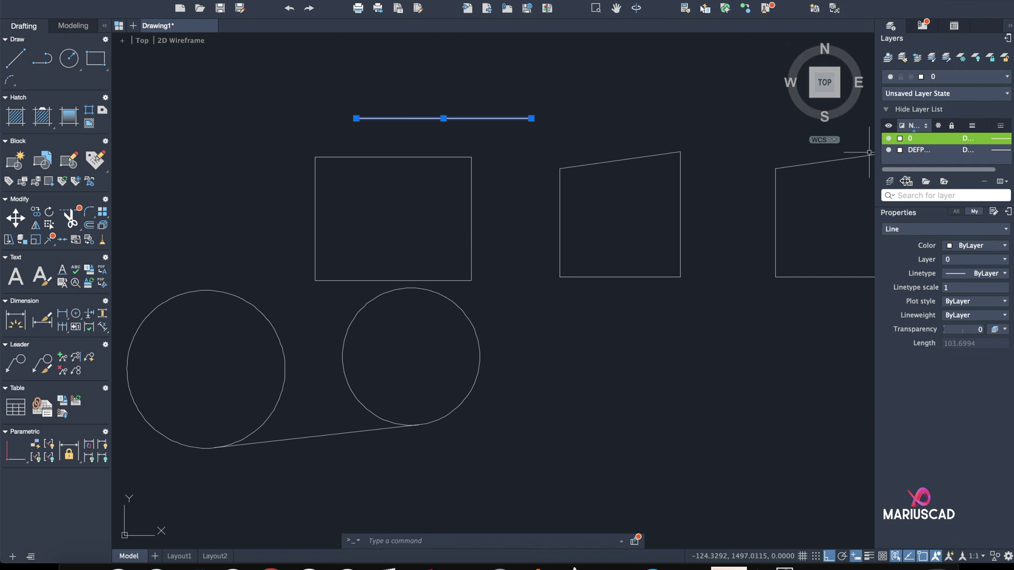
Create a RED layer and set its colour to red.
click(889, 181)
text(RED)
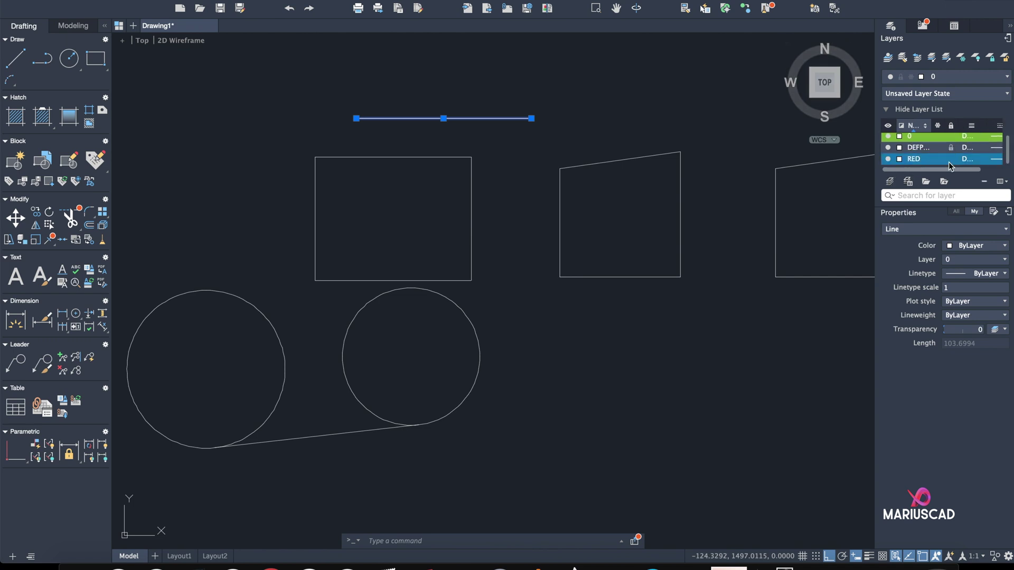
click(900, 164)
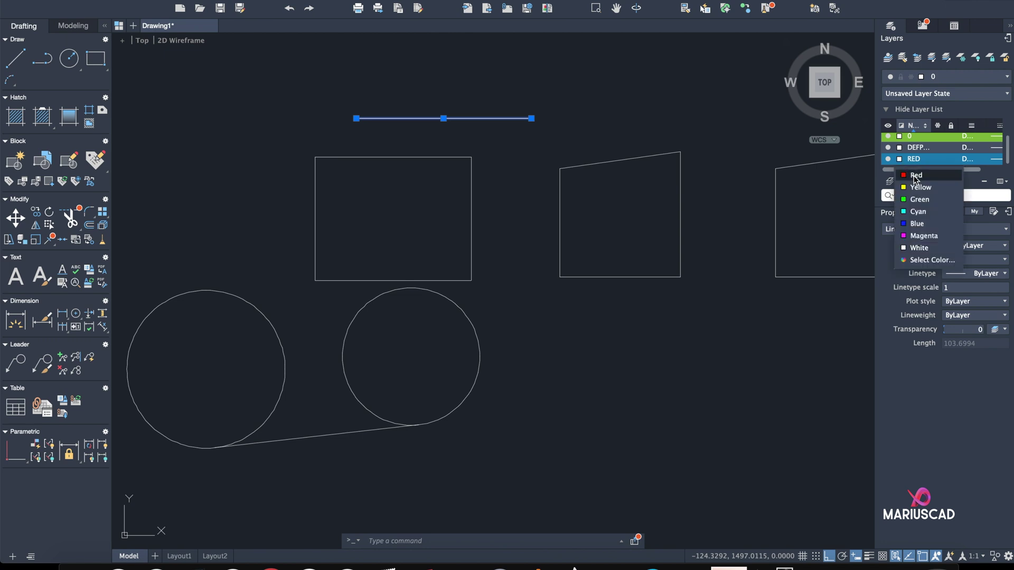
click(895, 176)
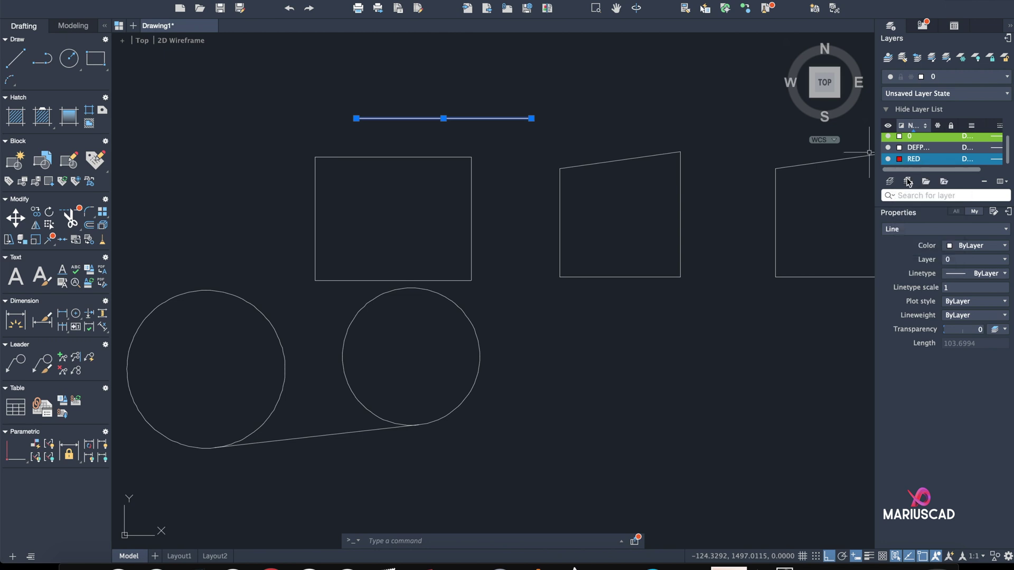
Move the top horizontal line onto the RED layer and clear the selection.
click(1011, 28)
click(1010, 33)
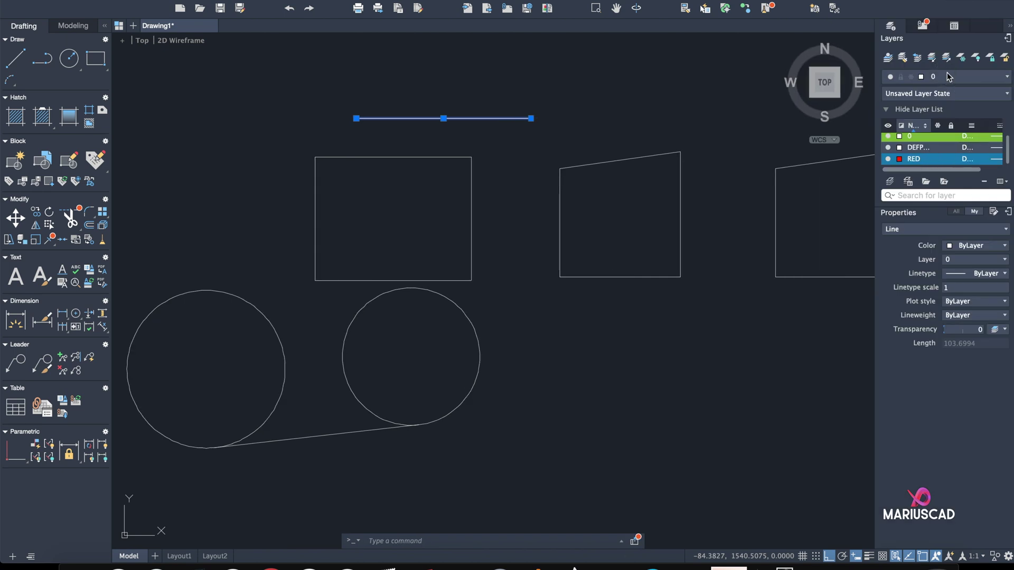
click(946, 77)
click(968, 130)
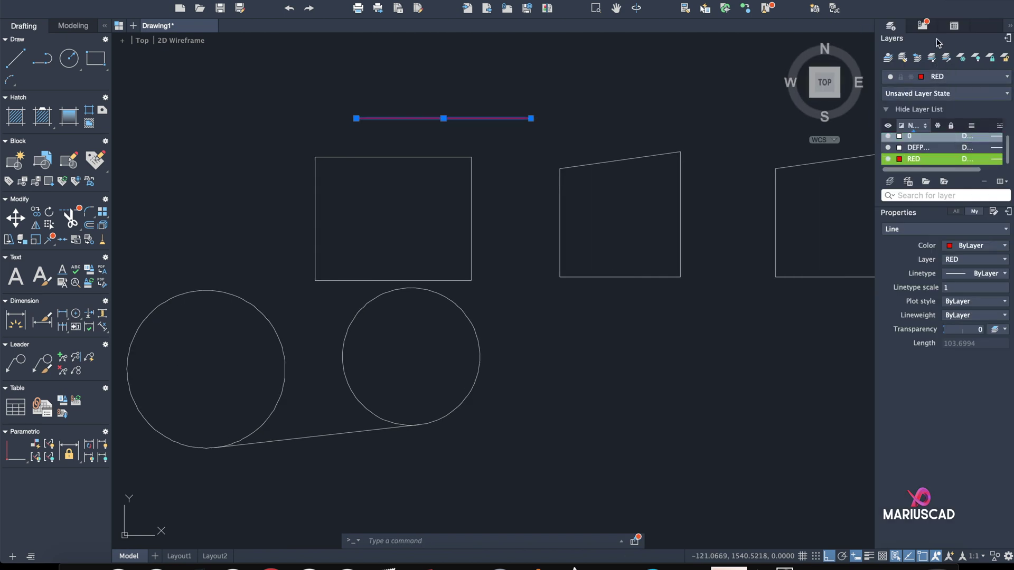
click(1011, 29)
key(Escape)
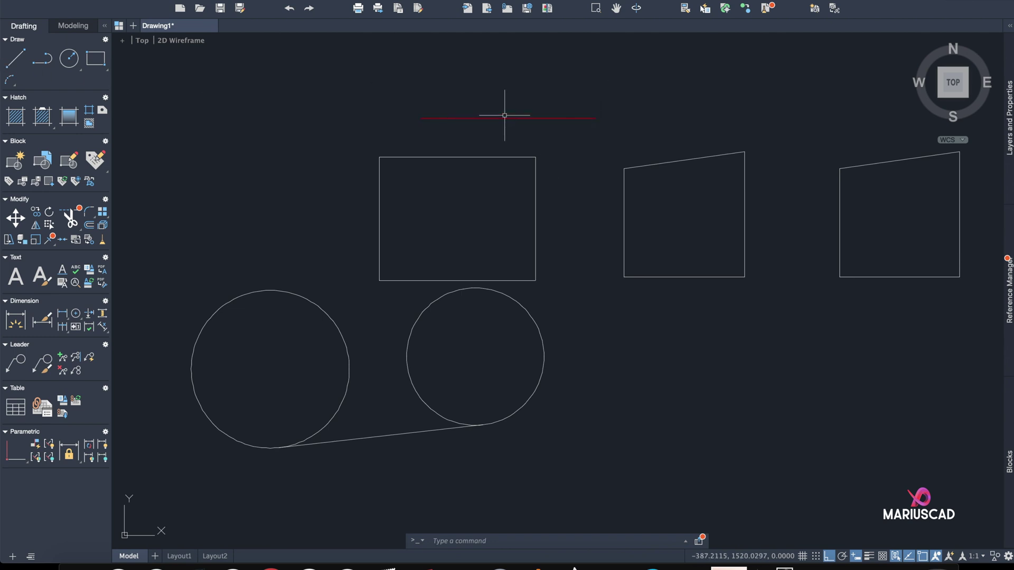
Draw a three-segment bracket of lines: bottom, right vertical, then top.
click(16, 58)
click(459, 476)
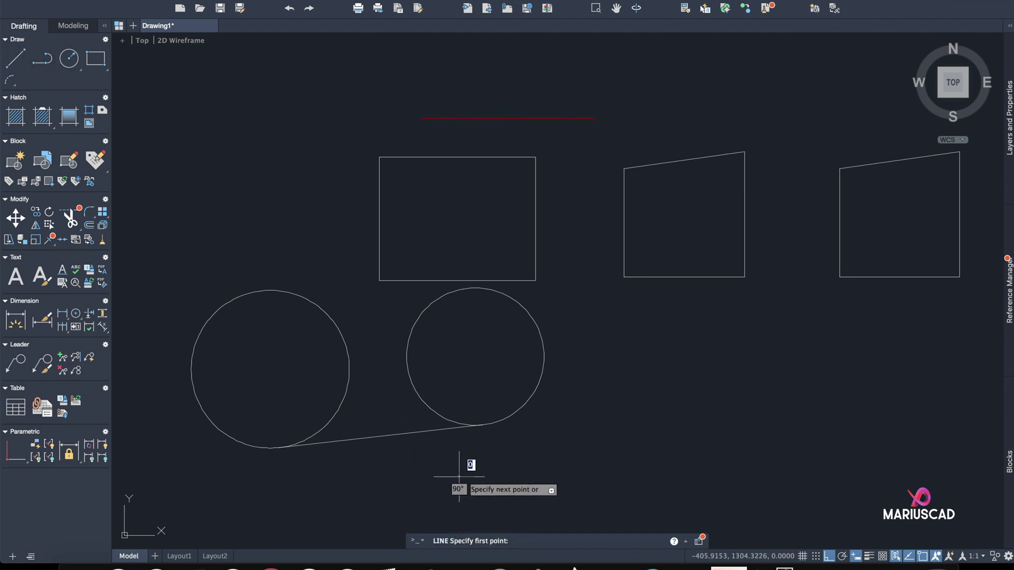
click(730, 476)
click(727, 354)
click(604, 354)
key(Return)
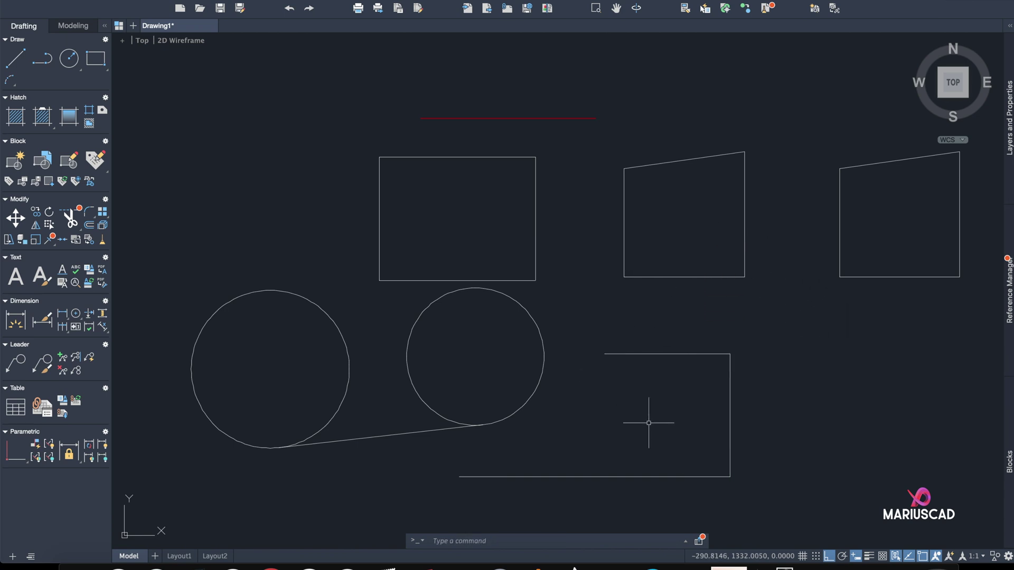
Window-select the three new bracket lines and put them on the RED layer.
click(776, 501)
click(654, 334)
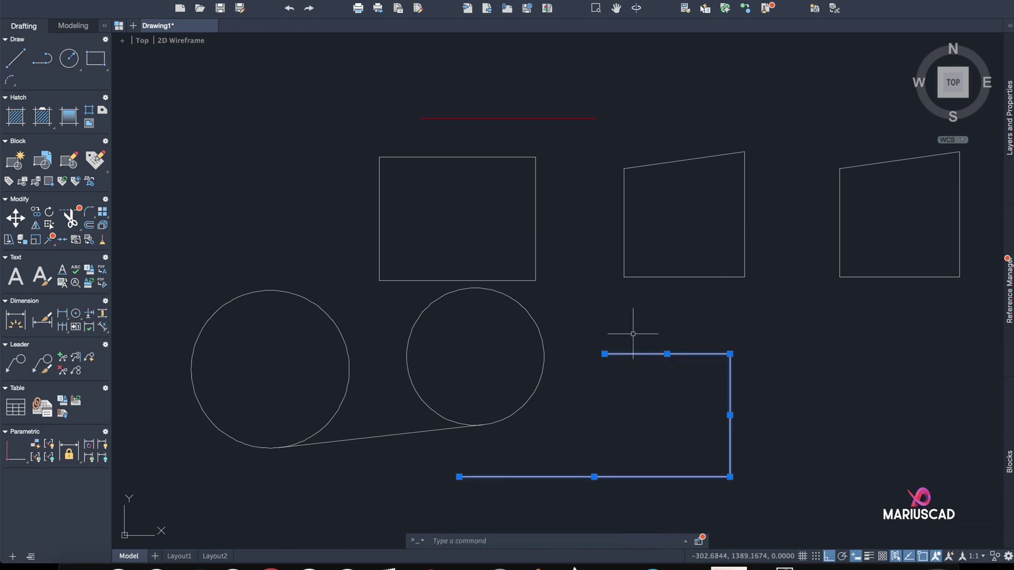
click(1008, 31)
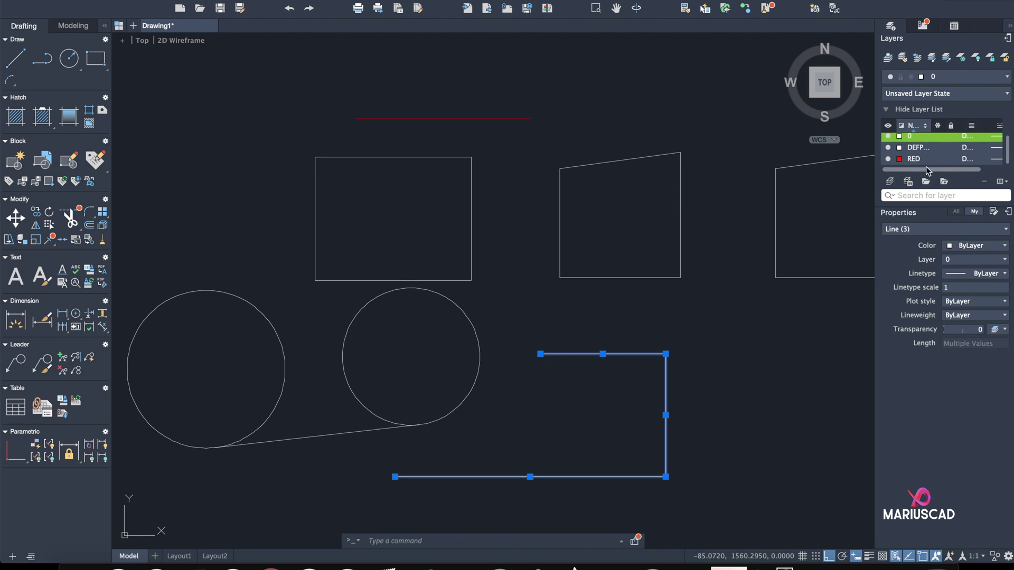
click(943, 80)
click(934, 121)
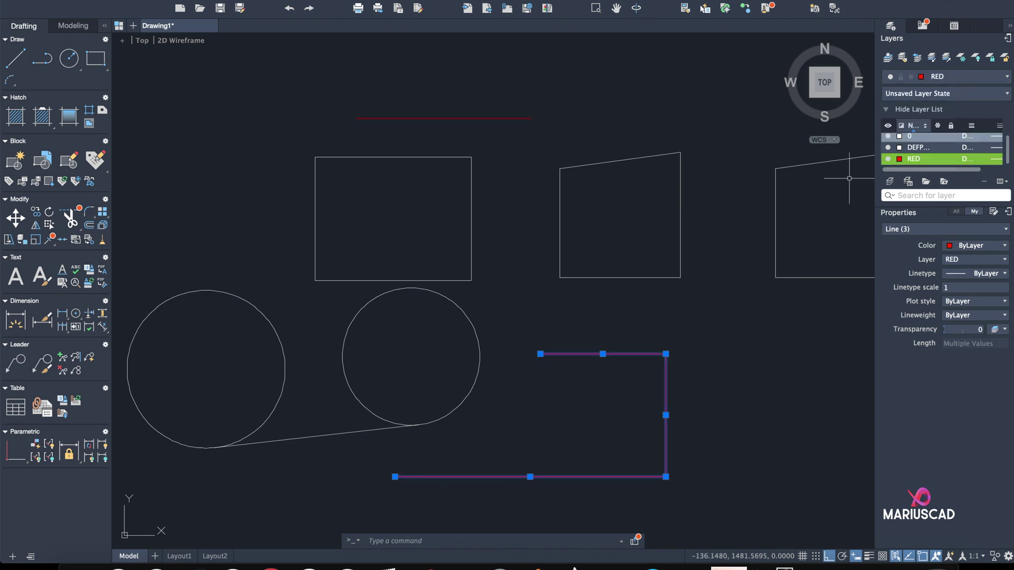
key(Escape)
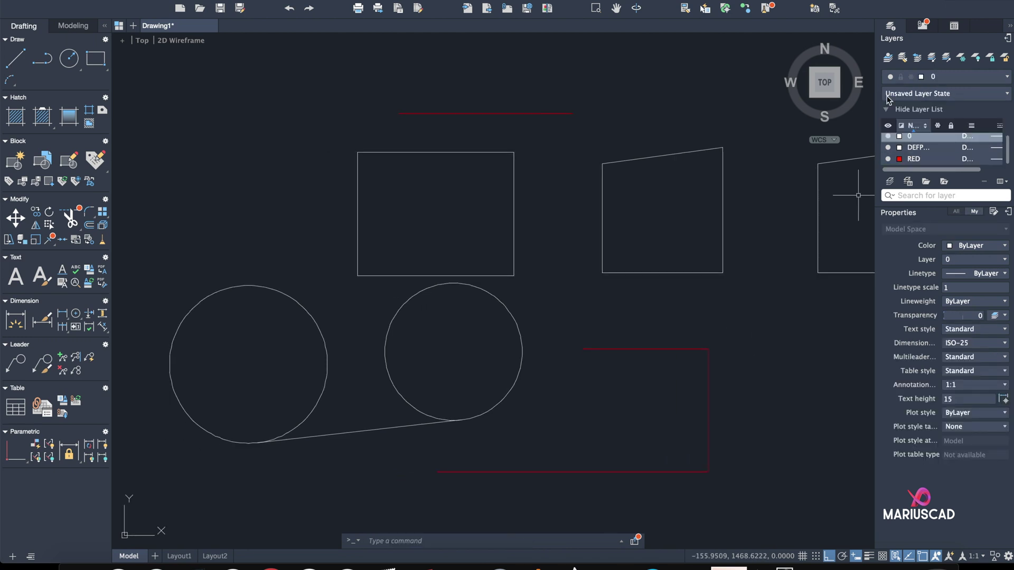
click(1008, 36)
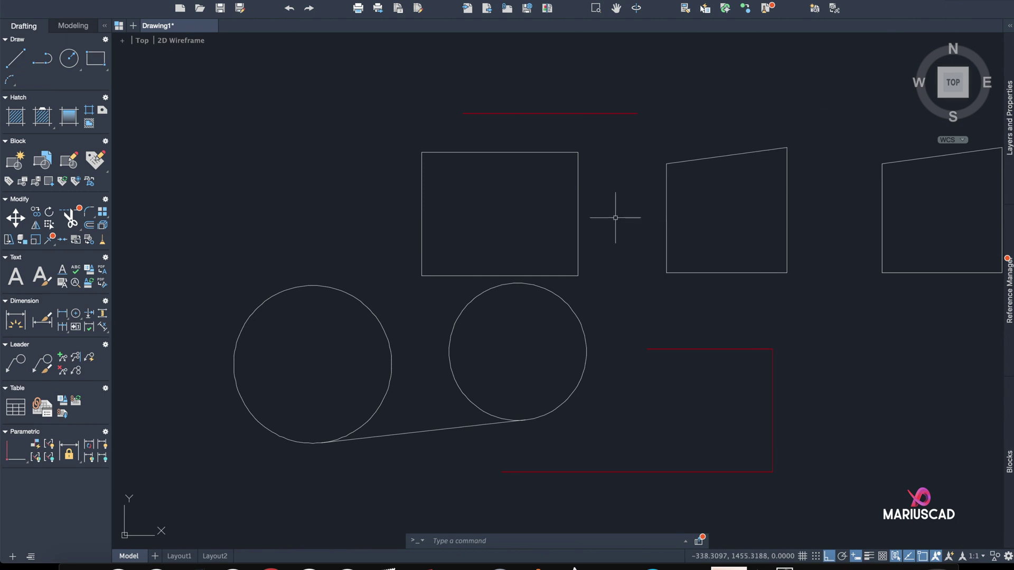
click(667, 212)
right_click(668, 215)
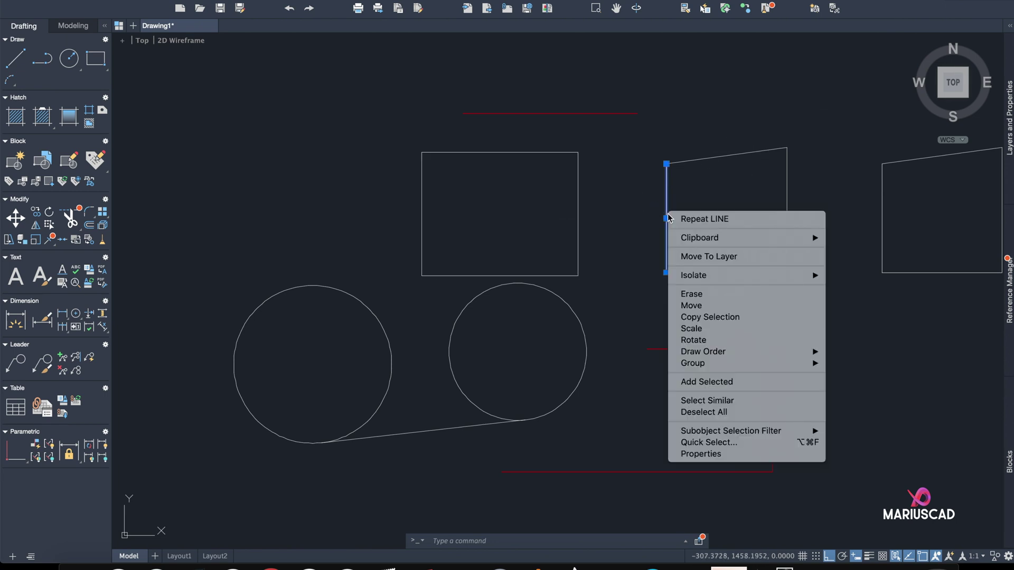
click(760, 401)
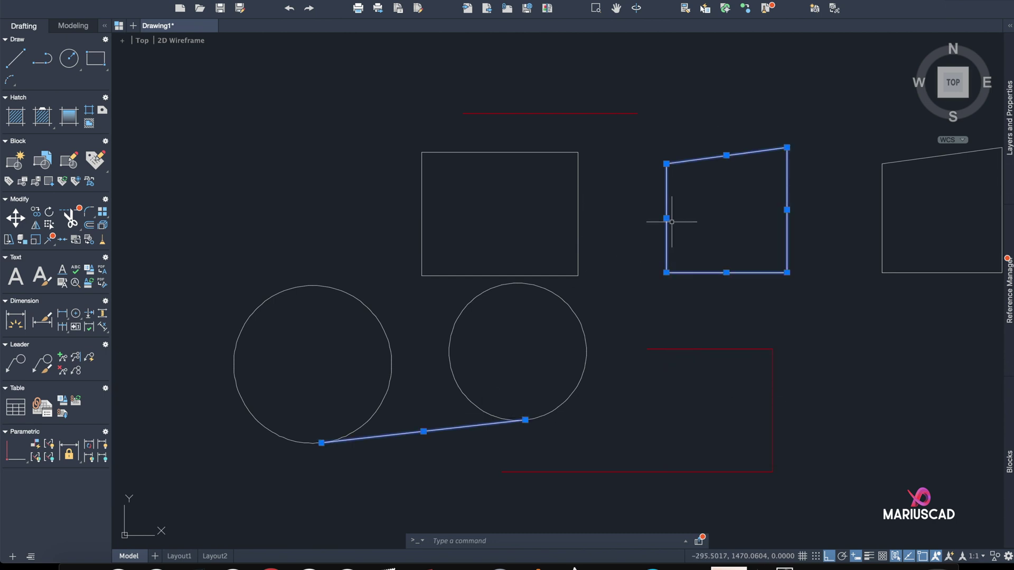
middle_drag(702, 162, 656, 180)
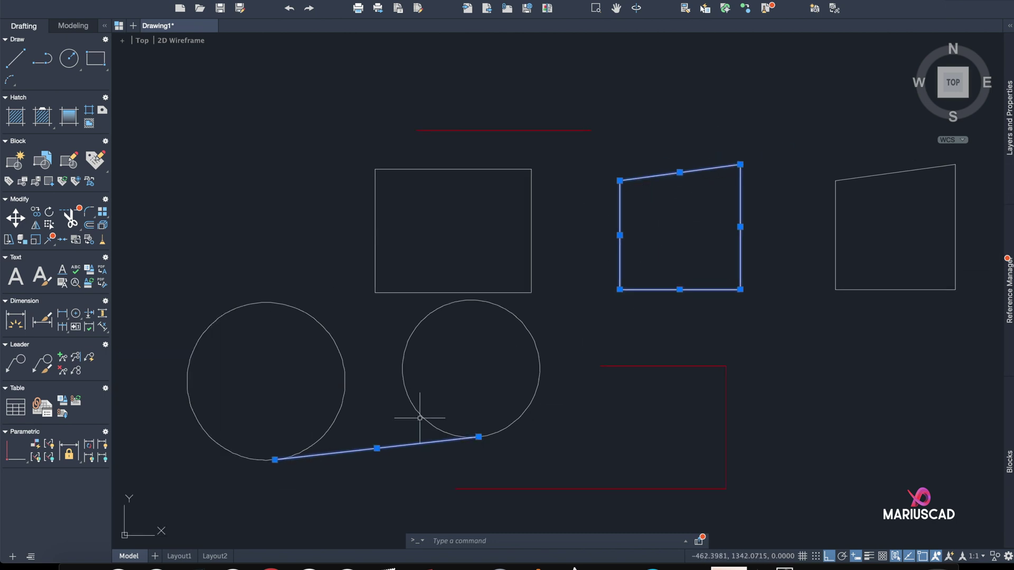
key(Escape)
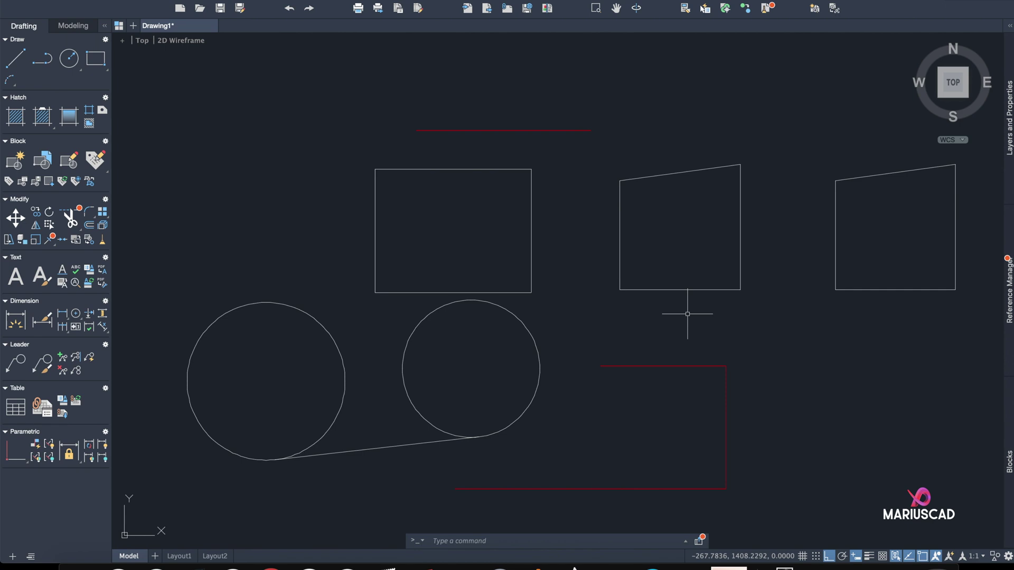
click(677, 366)
right_click(674, 365)
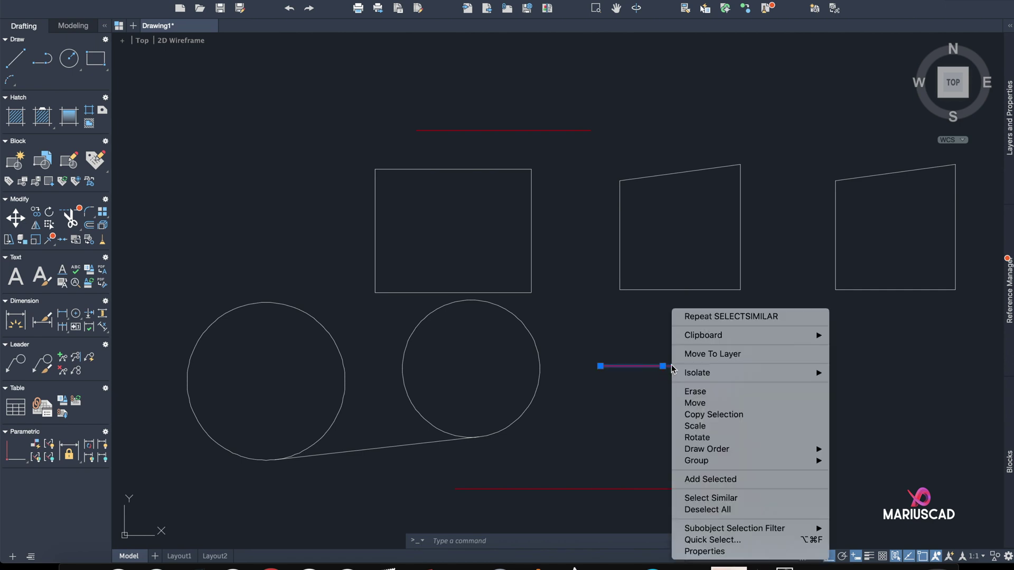
click(752, 500)
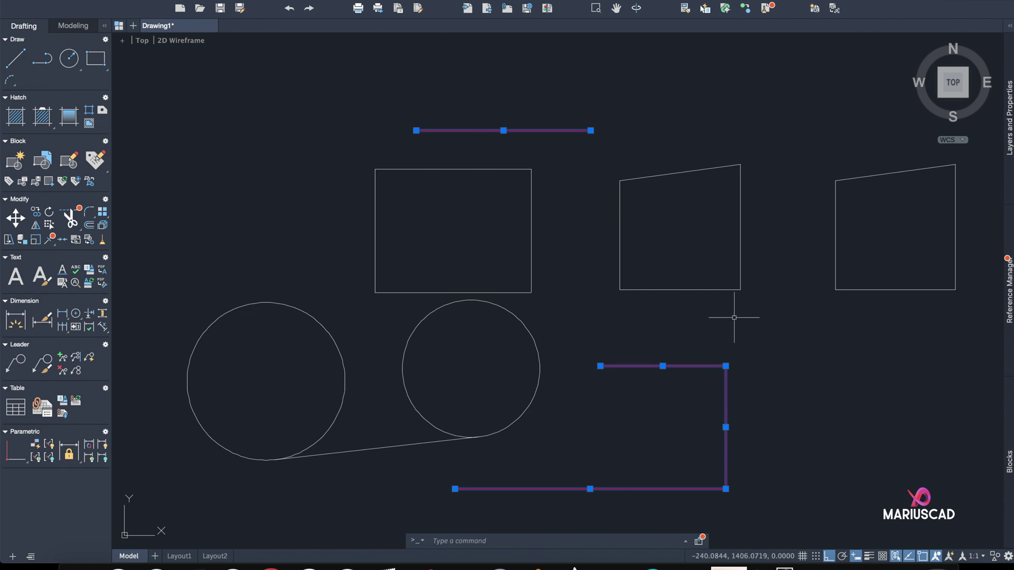
key(Escape)
mouse_move(826, 358)
middle_down()
mouse_move(783, 334)
mouse_move(583, 414)
middle_up()
text(bre)
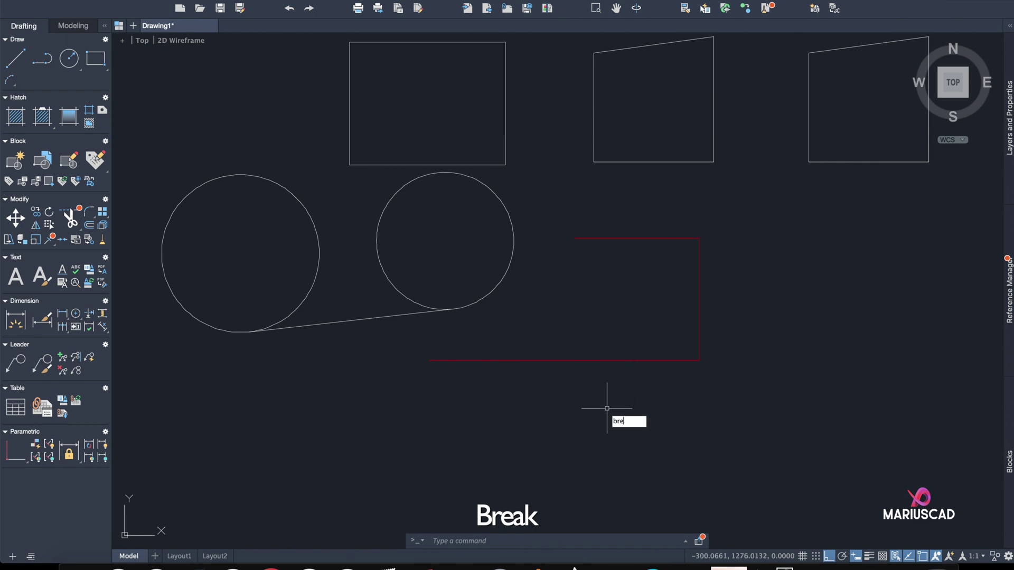
text(ak)
Break a gap out of the bracket's bottom red line between two picked points.
key(Return)
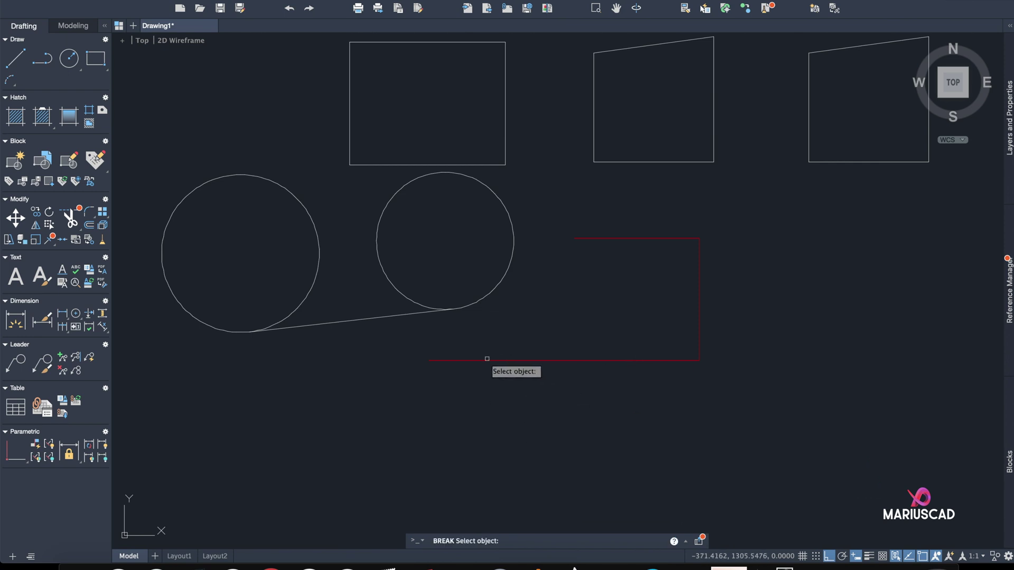
click(483, 361)
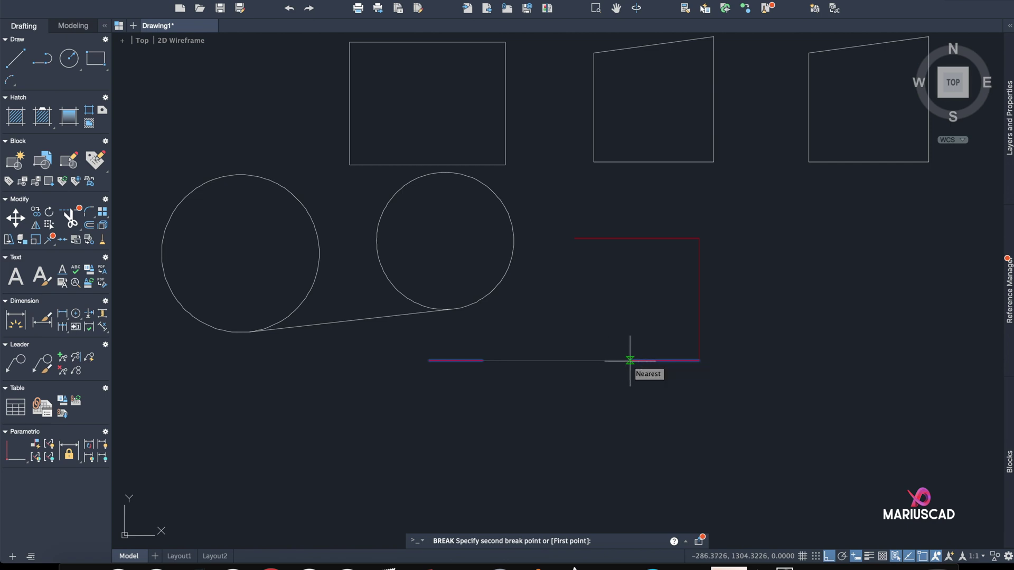
click(629, 360)
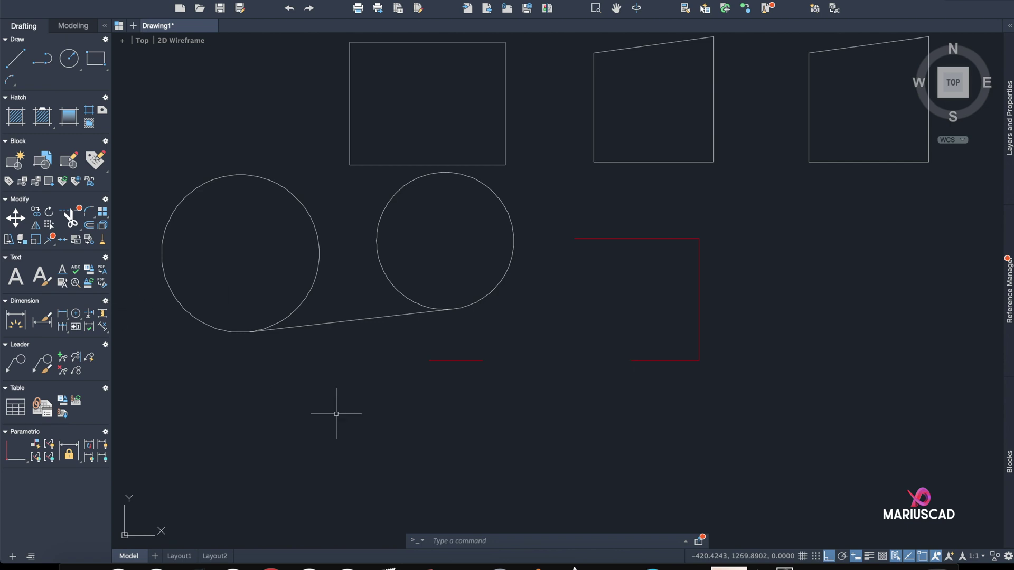
click(657, 385)
key(Escape)
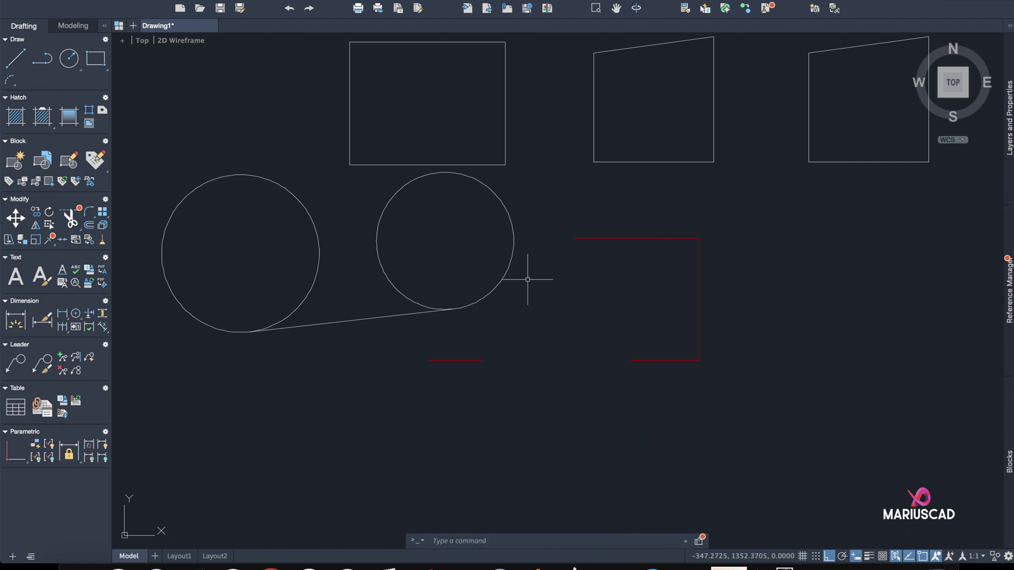
scroll(675, 292, up, 2)
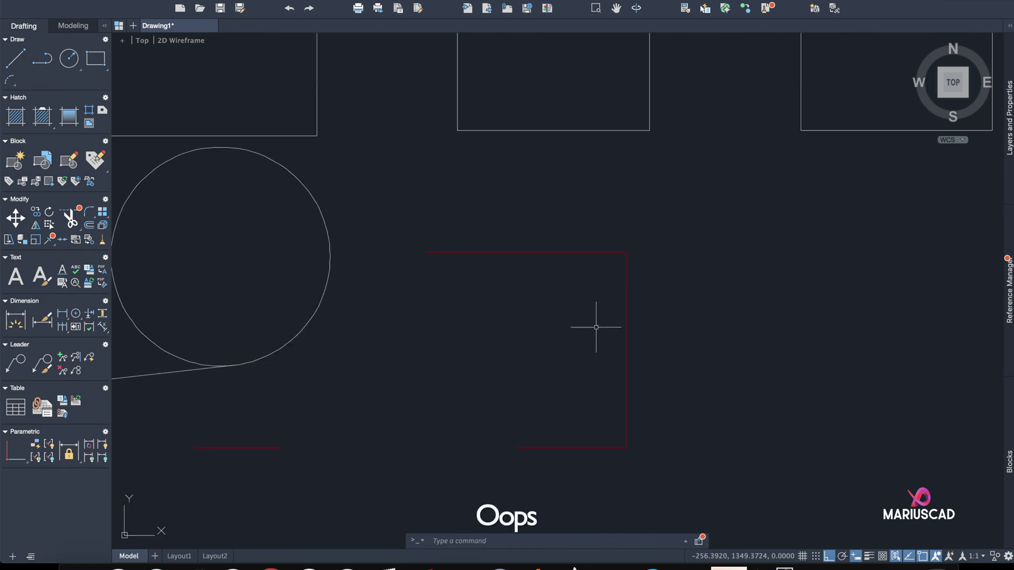
scroll(595, 330, down, 4)
Erase the bracket's top red line, then draw a rectangle to its right.
click(560, 292)
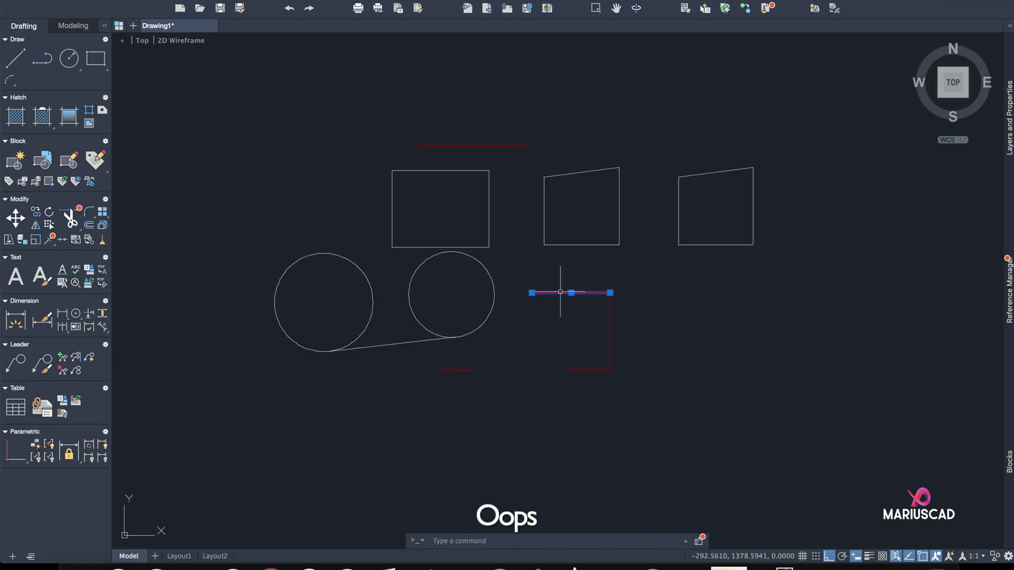
key(Delete)
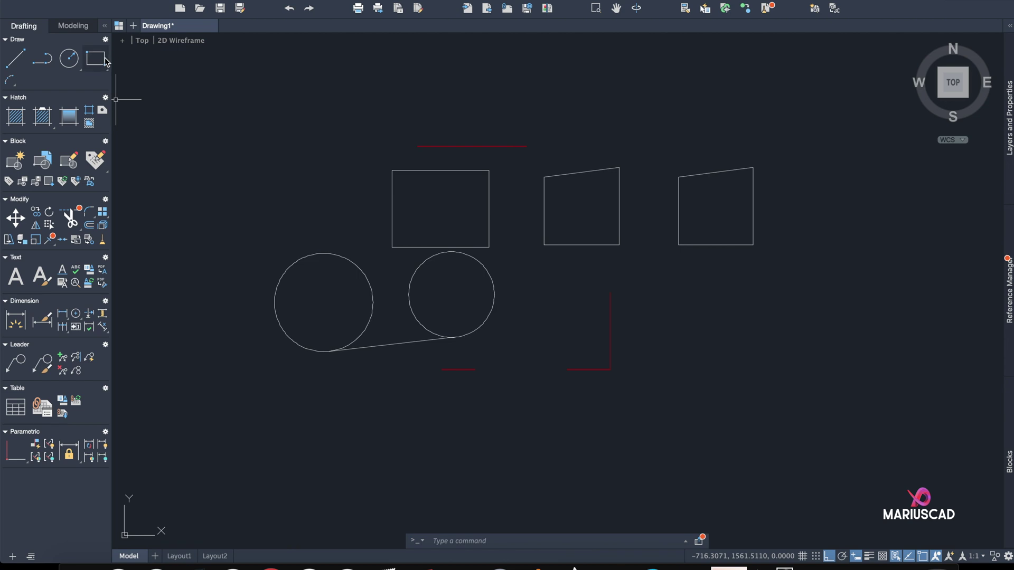
click(95, 58)
click(776, 337)
click(885, 432)
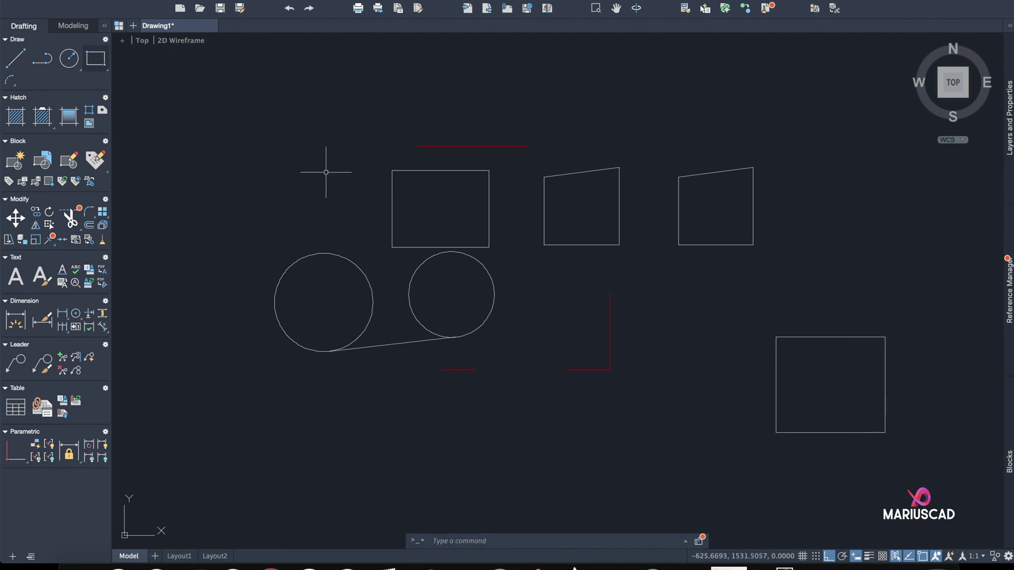
Draw a large circle and a short two-point polyline.
click(78, 63)
click(309, 415)
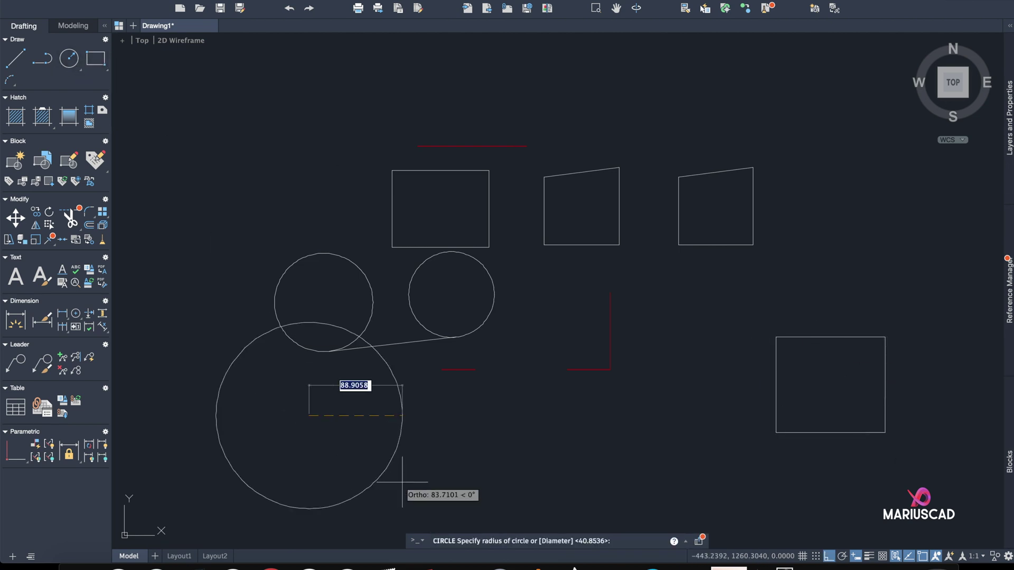
click(254, 295)
click(42, 58)
click(561, 425)
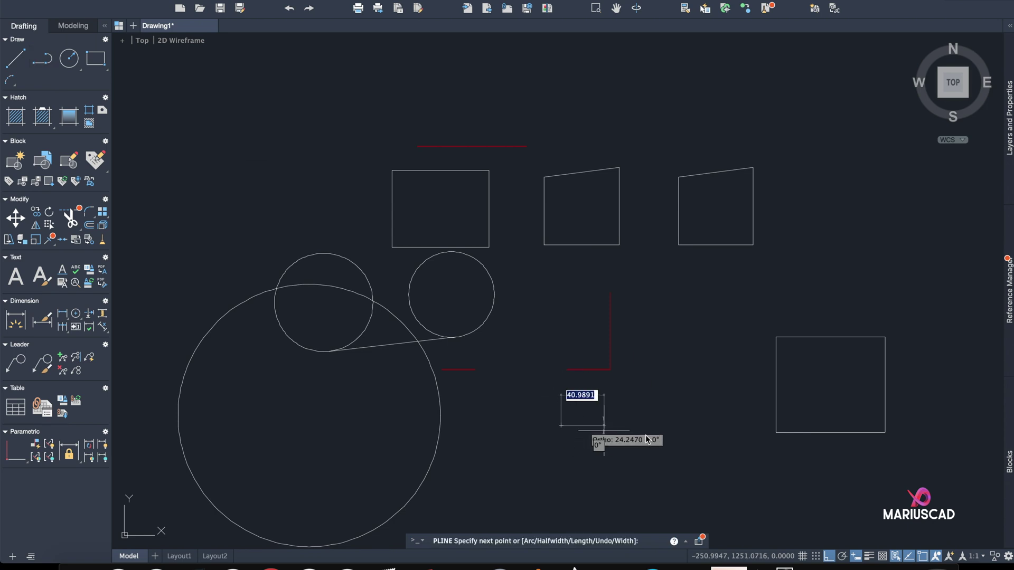
click(663, 464)
key(Return)
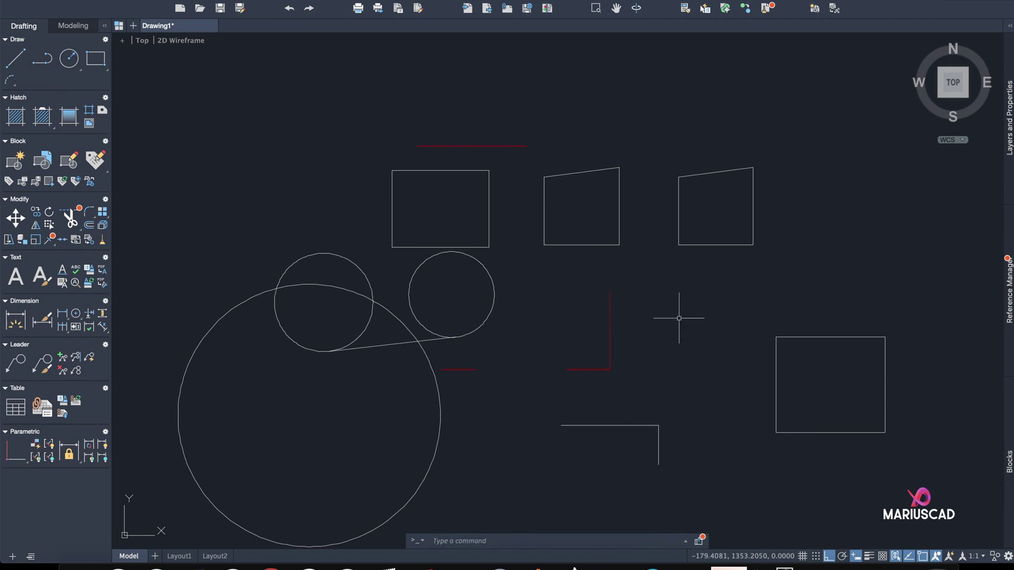
text(m)
key(Escape)
scroll(656, 306, down, 3)
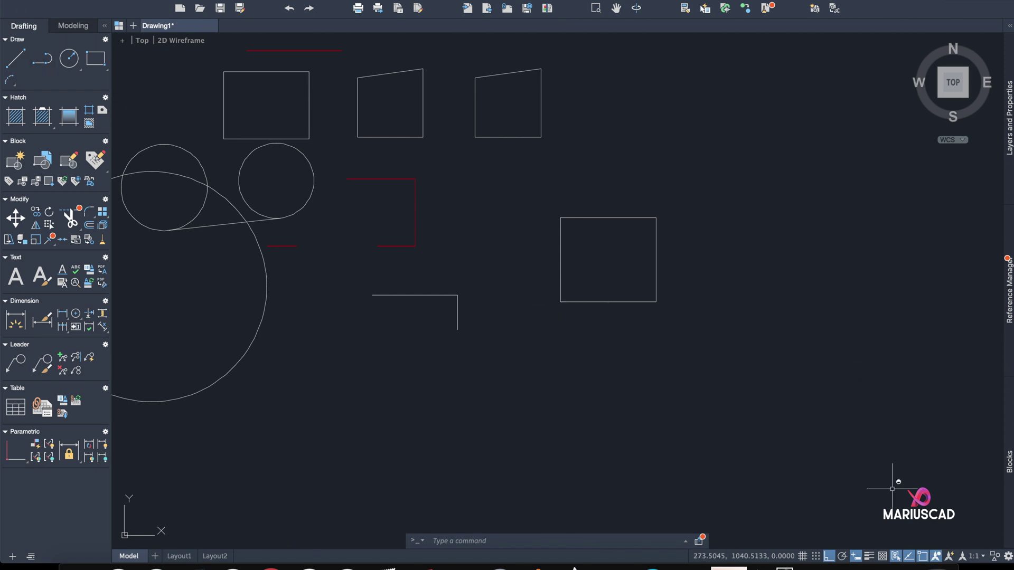
With Ortho on, draw the outline's first horizontal and vertical segments.
click(829, 558)
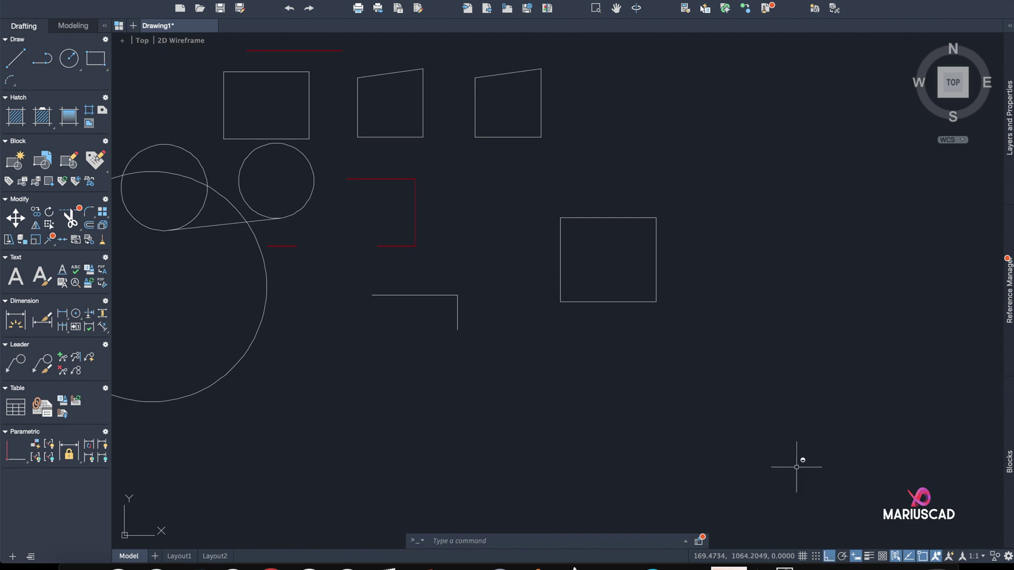
click(16, 59)
click(382, 391)
click(613, 391)
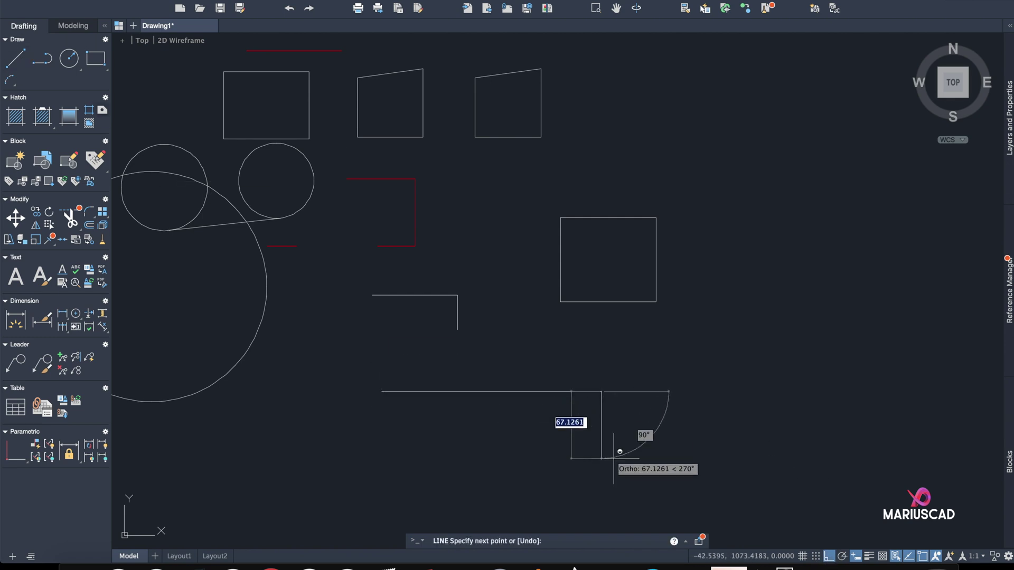
middle_drag(619, 452, 614, 328)
click(603, 357)
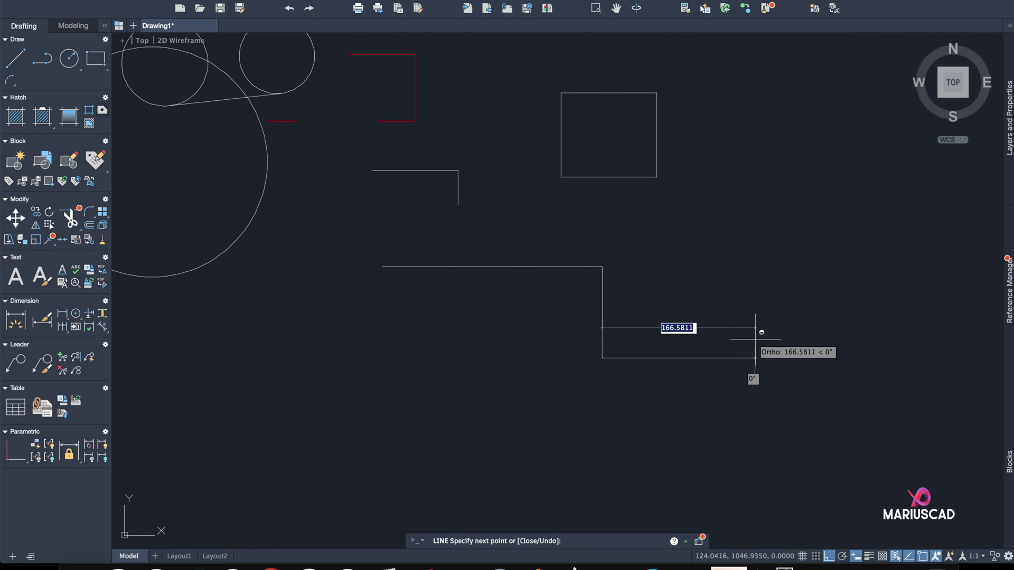
Add a diagonal with Ortho released, then the bottom horizontal and rising right segments.
key(F8)
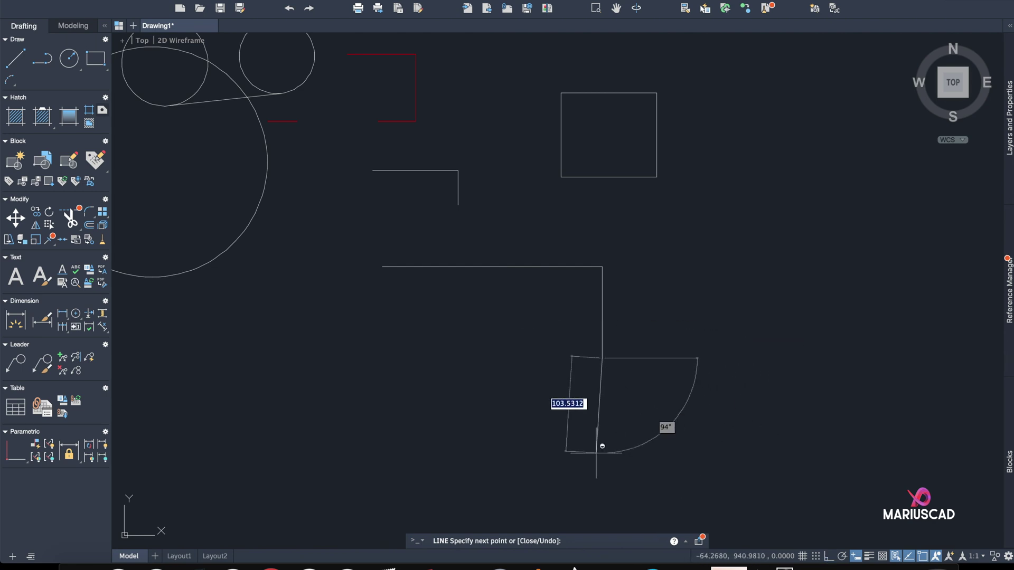
click(699, 445)
key(F8)
click(854, 445)
click(854, 299)
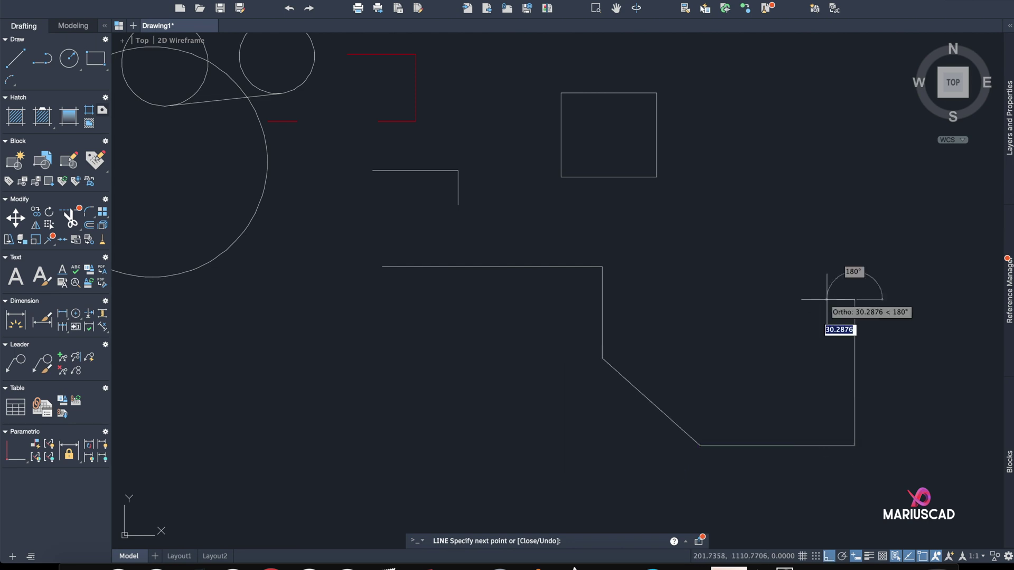
key(Escape)
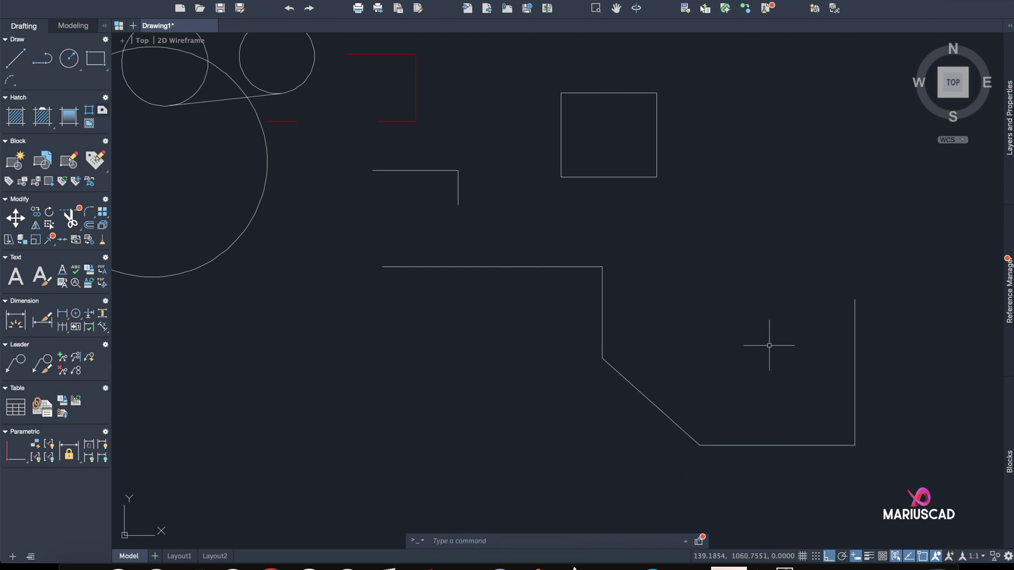
middle_drag(765, 323, 688, 308)
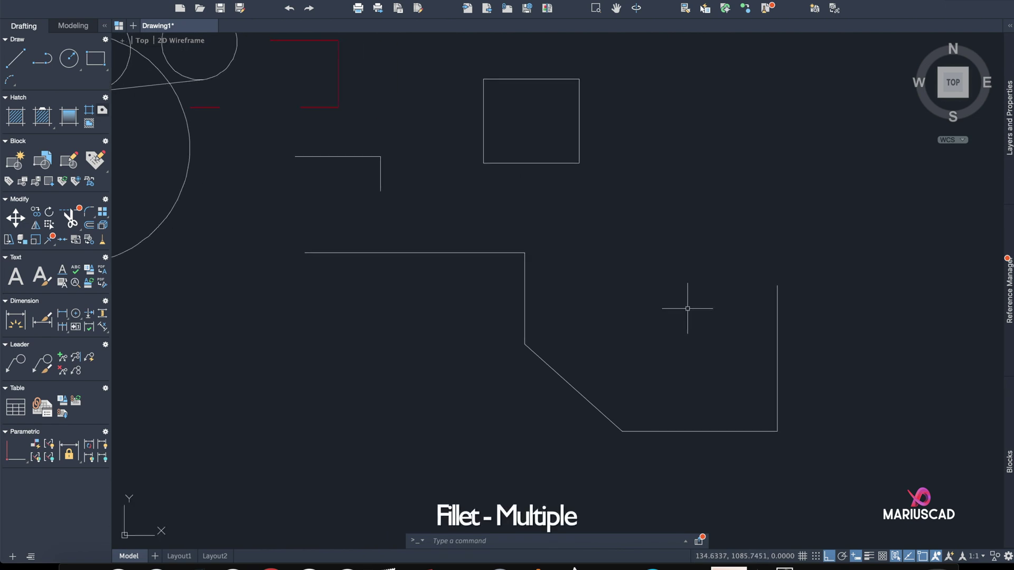
scroll(634, 274, up, 2)
scroll(610, 290, down, 4)
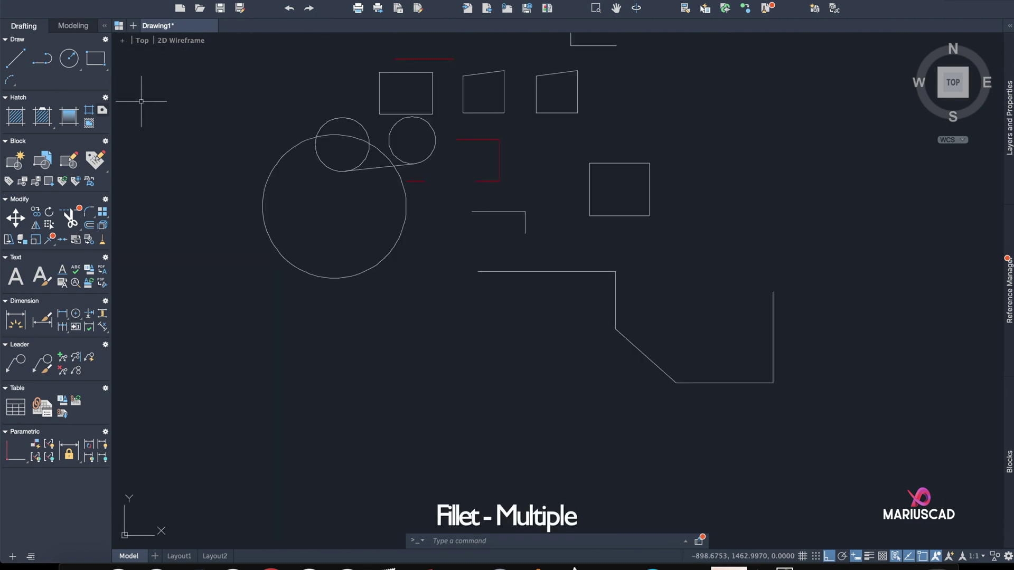
Draw separate left vertical and bottom horizontal lines in the empty lower area.
click(14, 63)
middle_drag(275, 407, 429, 283)
click(439, 283)
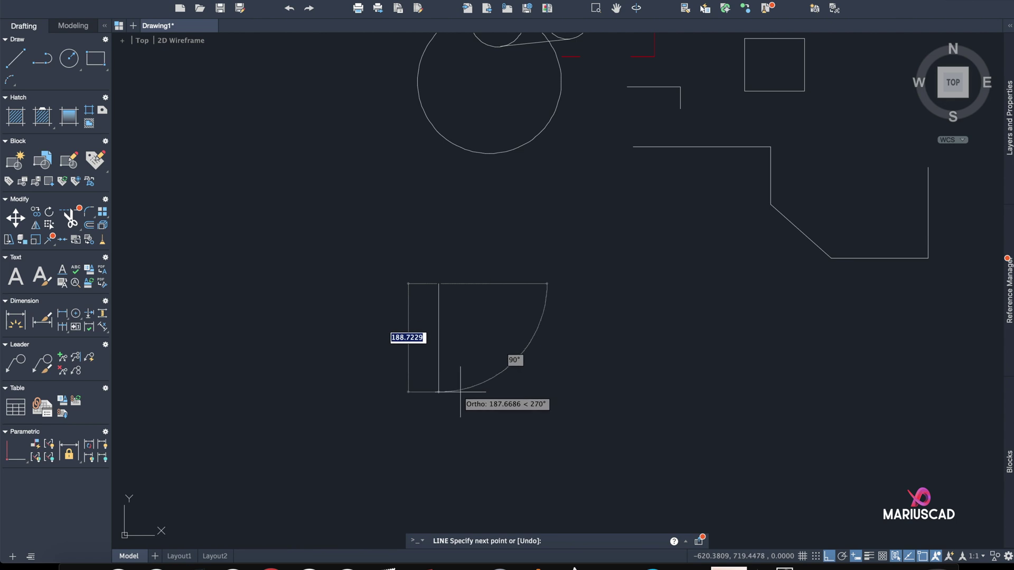
click(459, 391)
key(Return)
click(17, 61)
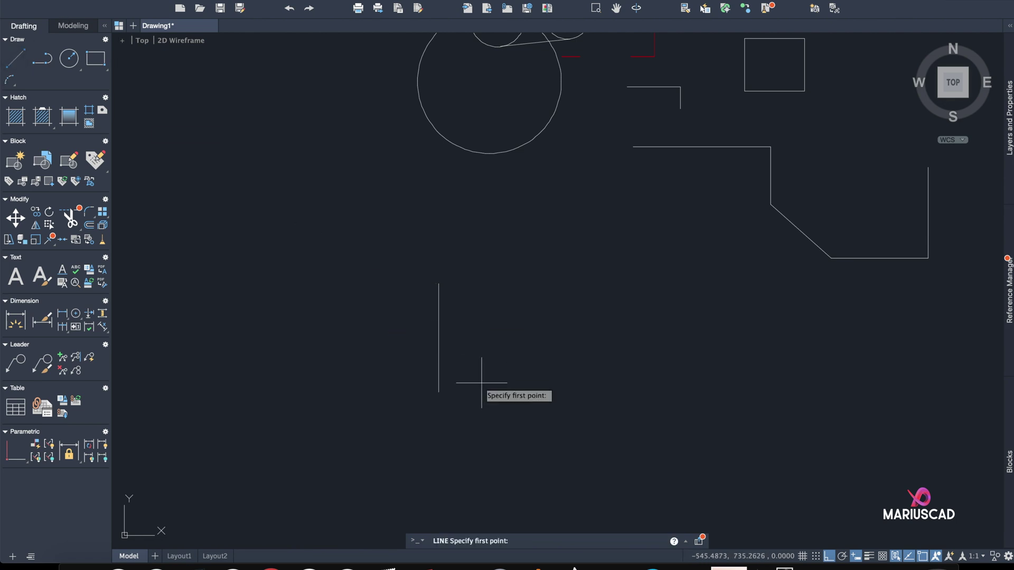
click(461, 451)
click(620, 452)
key(Return)
Draw separate right vertical and top horizontal lines to complete the four sides.
click(14, 67)
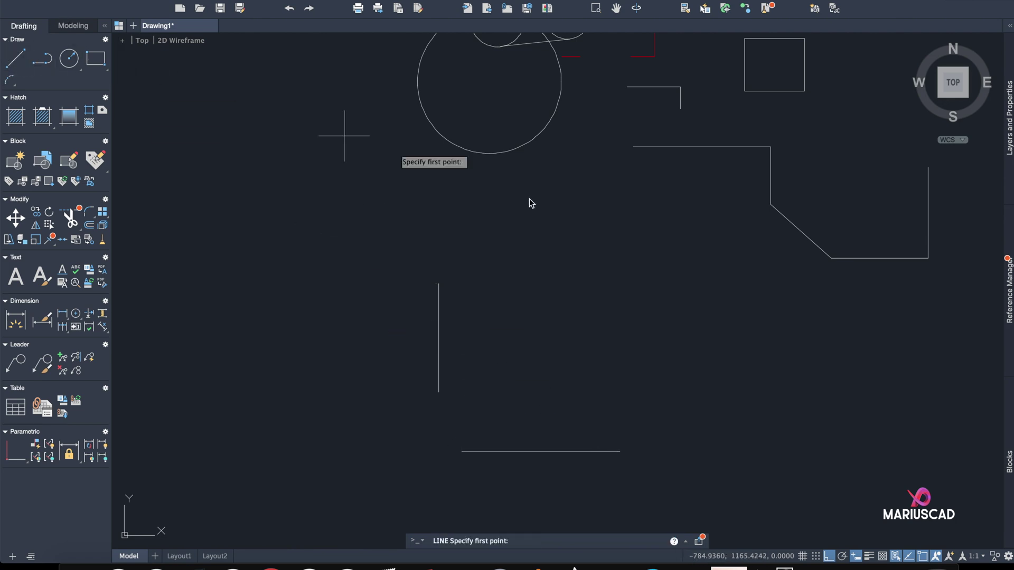
click(672, 385)
click(672, 302)
key(Return)
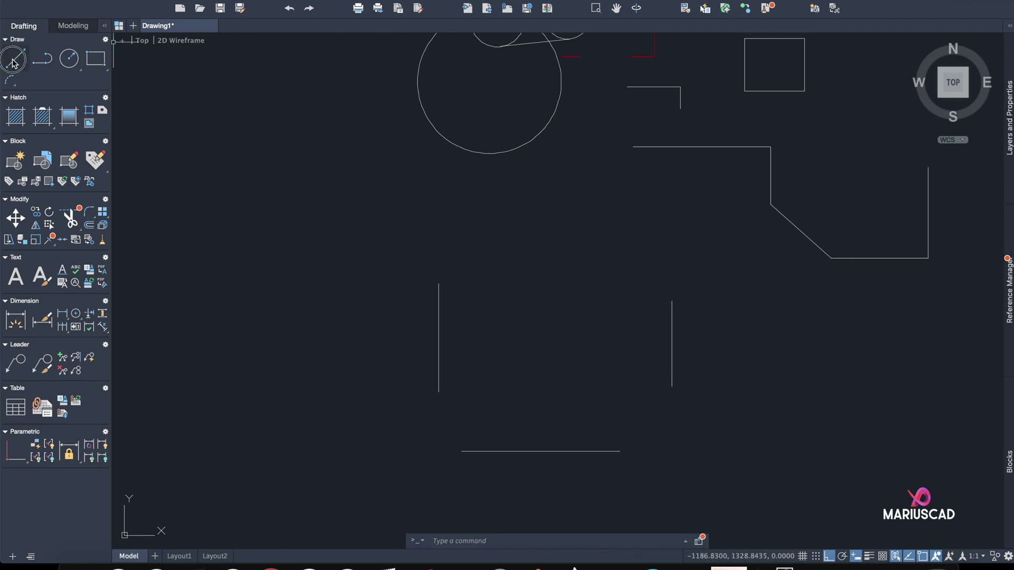
click(13, 64)
click(519, 259)
click(620, 259)
key(Return)
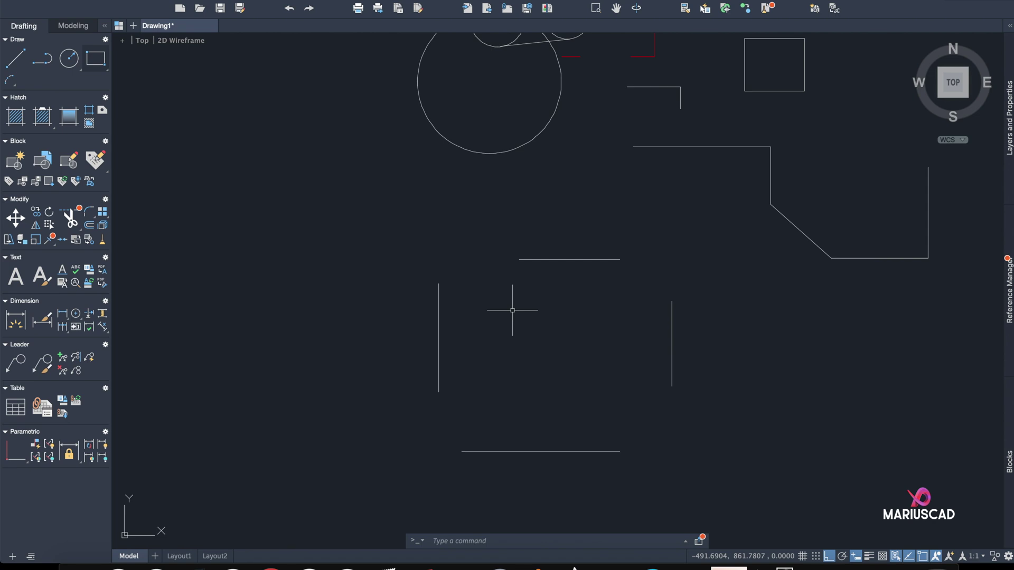
text(fil)
text(let)
Use FILLET Multiple to join all four corners into a closed rectangle.
key(Return)
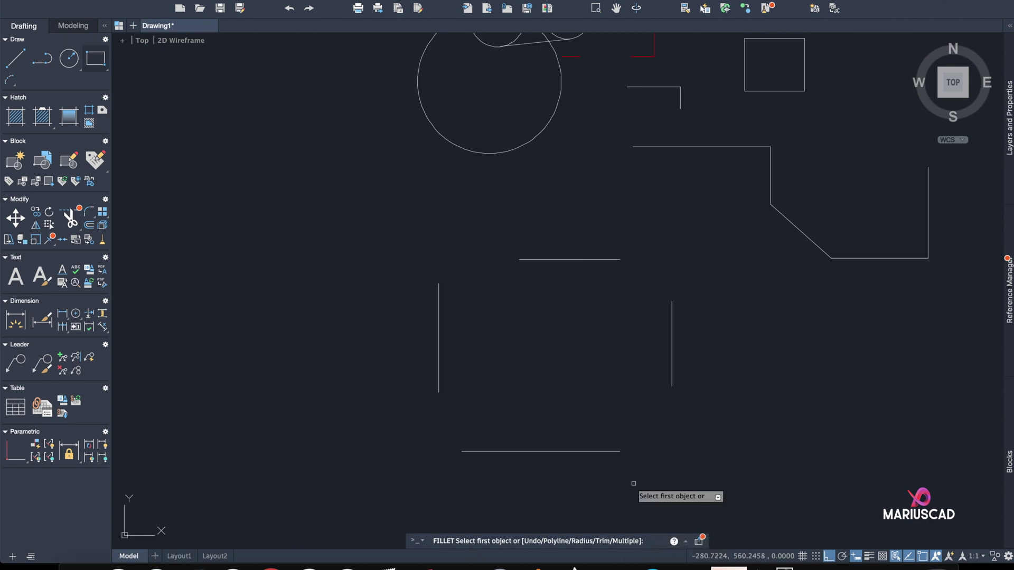
text(mu)
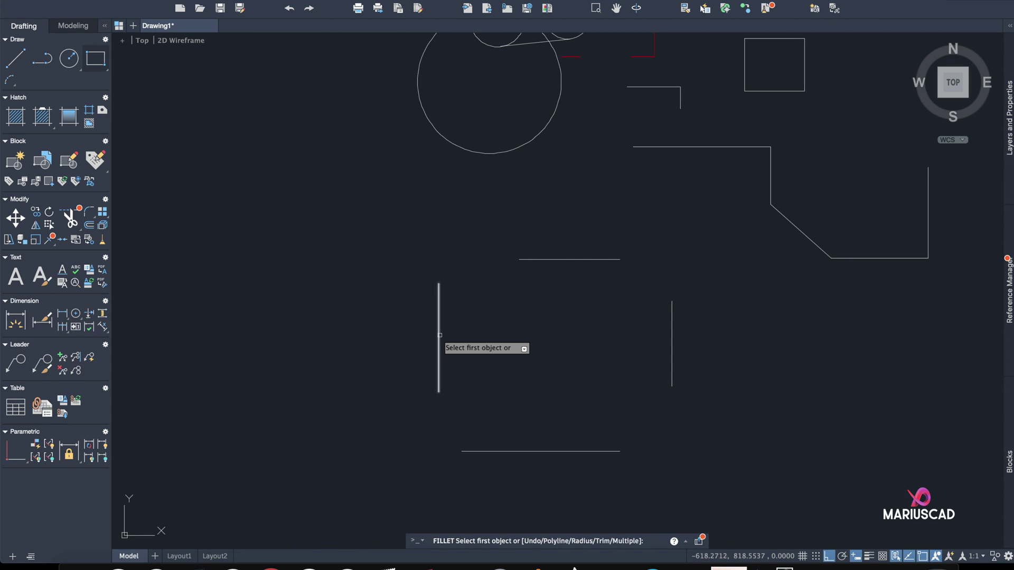
click(438, 334)
click(516, 452)
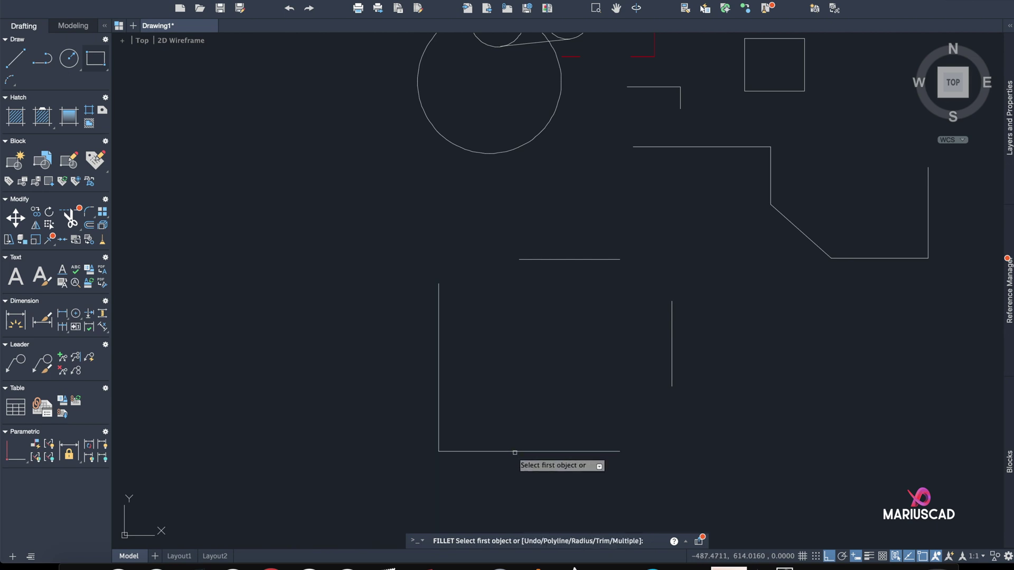
click(583, 453)
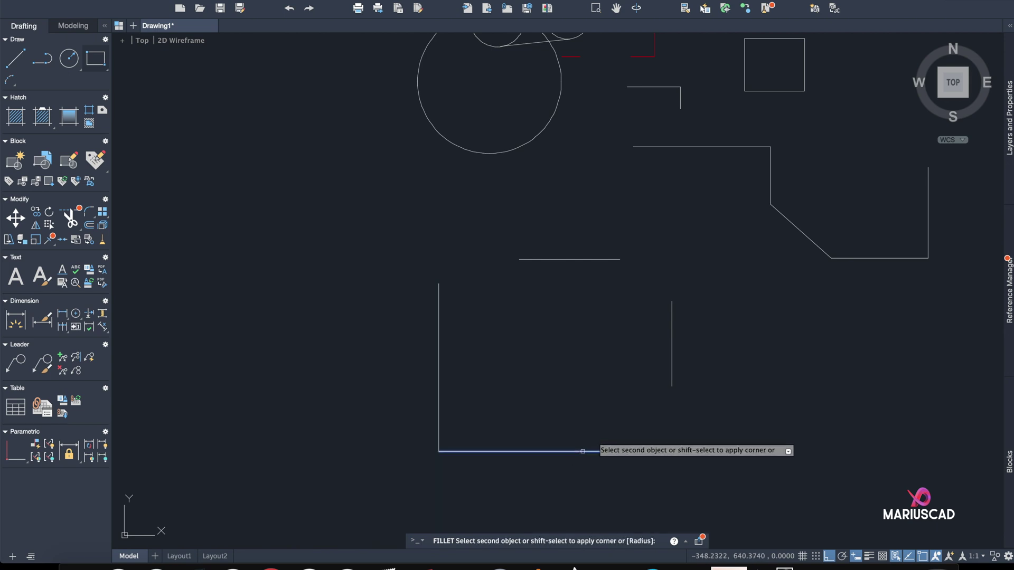
click(670, 359)
click(601, 259)
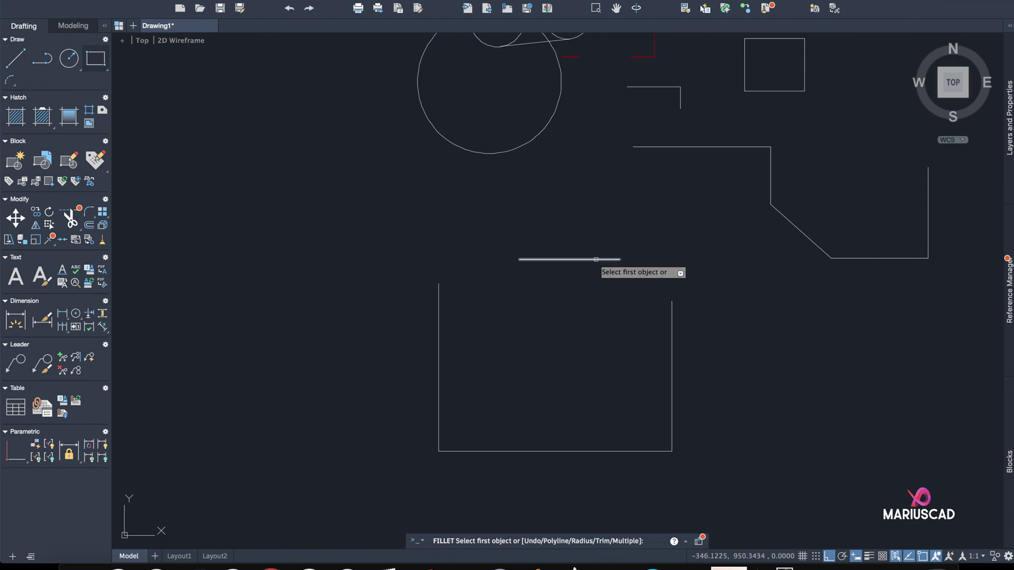
click(679, 335)
click(543, 261)
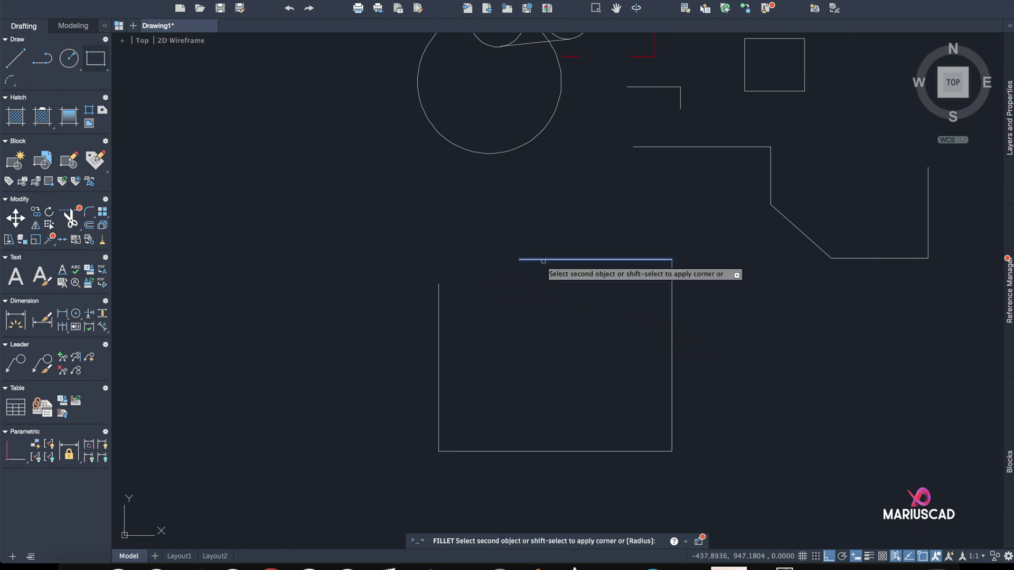
click(439, 312)
middle_drag(632, 333, 560, 322)
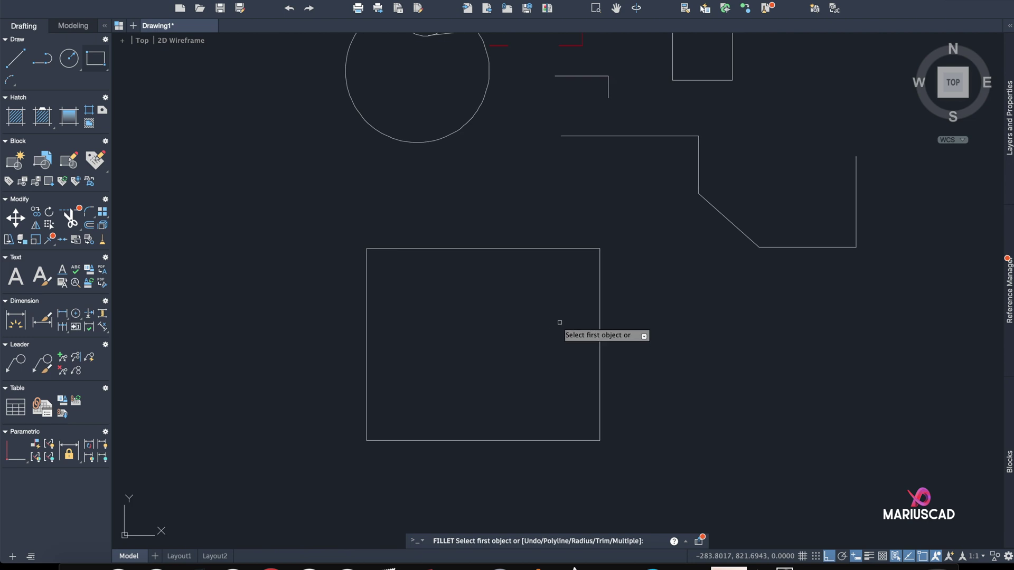
scroll(559, 322, up, 2)
key(Escape)
middle_drag(690, 340, 592, 335)
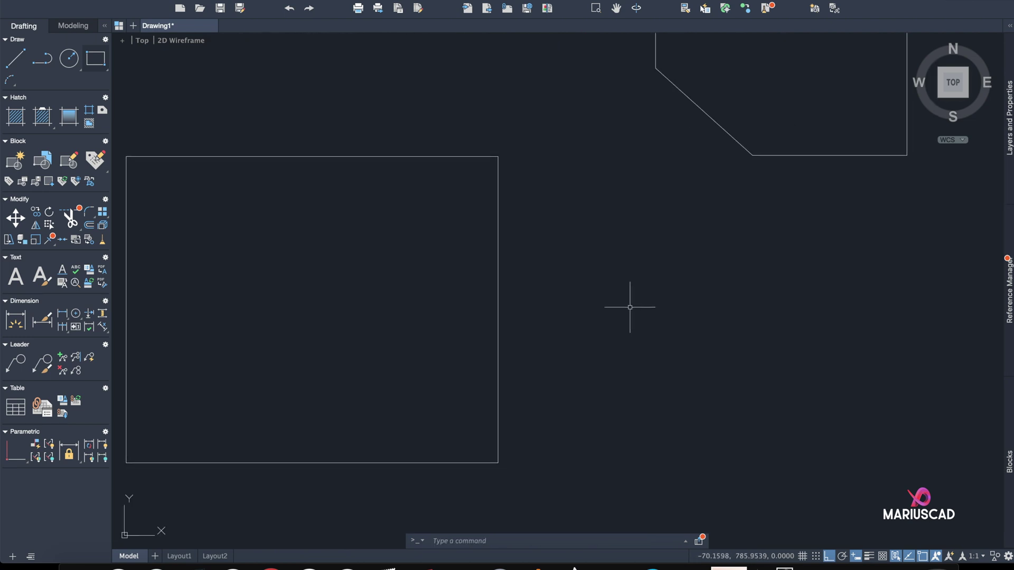